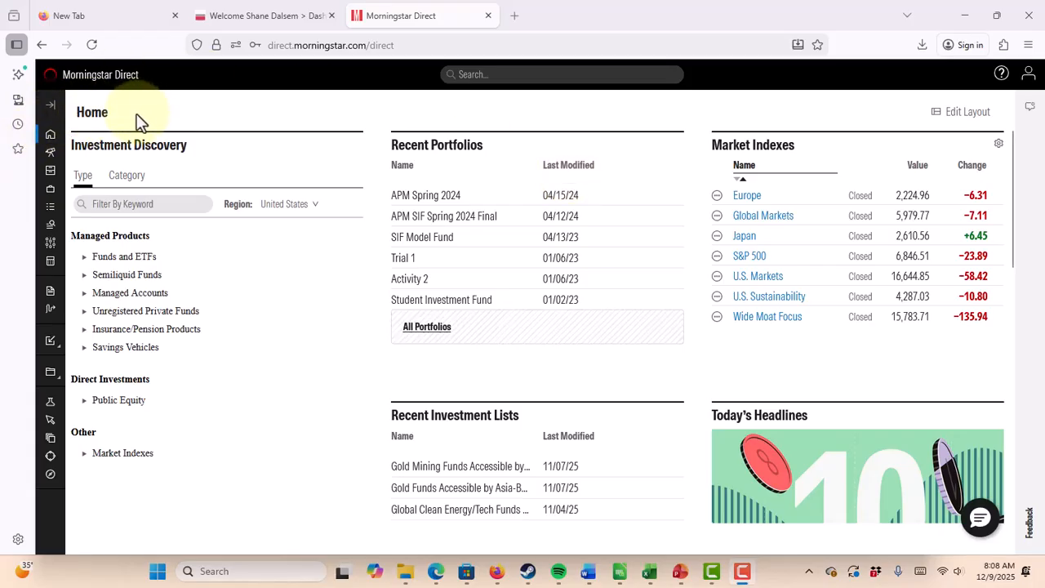
Go to the Portfolios library and create a new holdings portfolio.
left_click(50, 108)
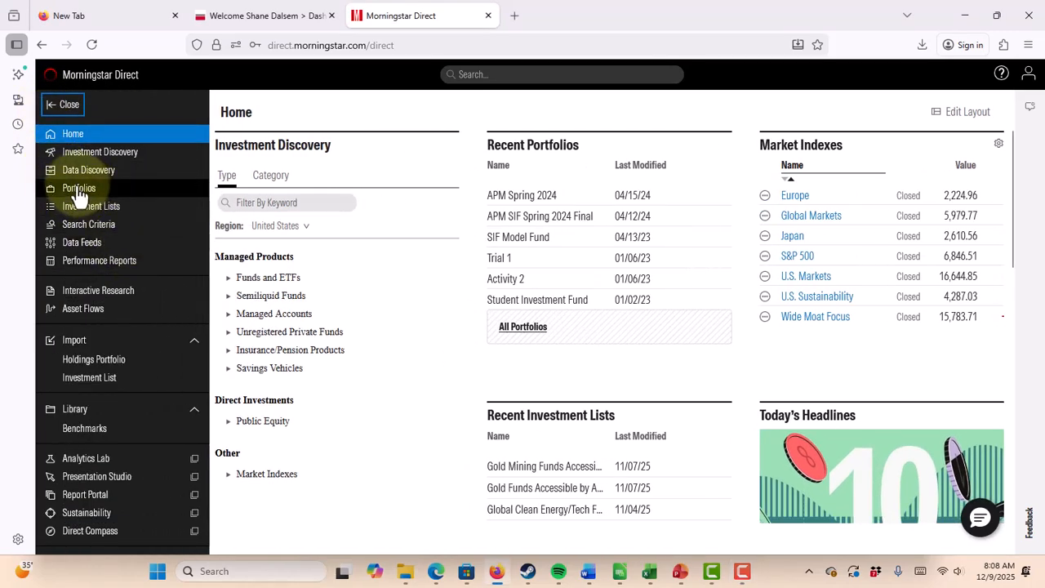
left_click(79, 191)
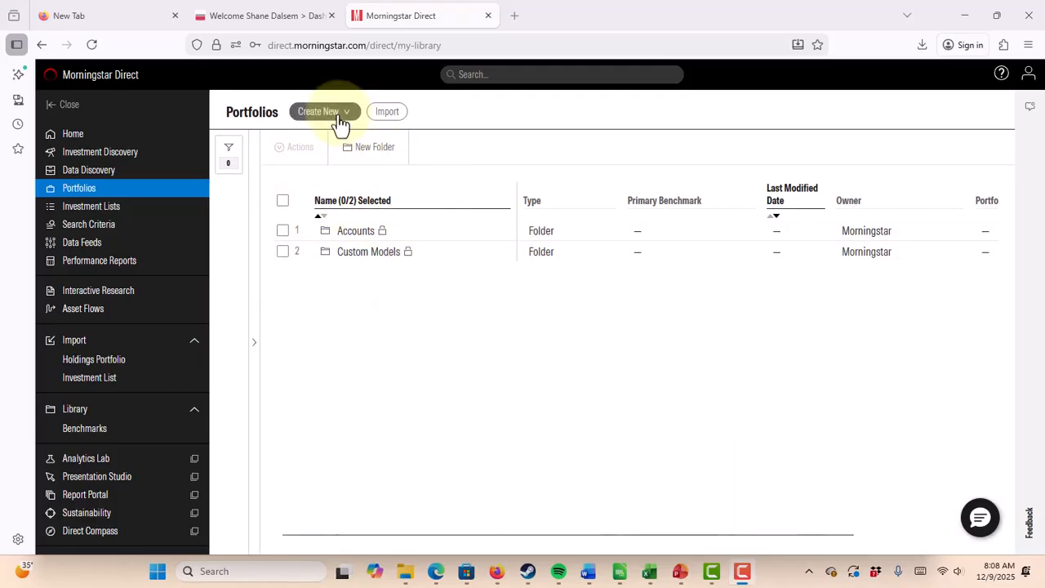
left_click(341, 122)
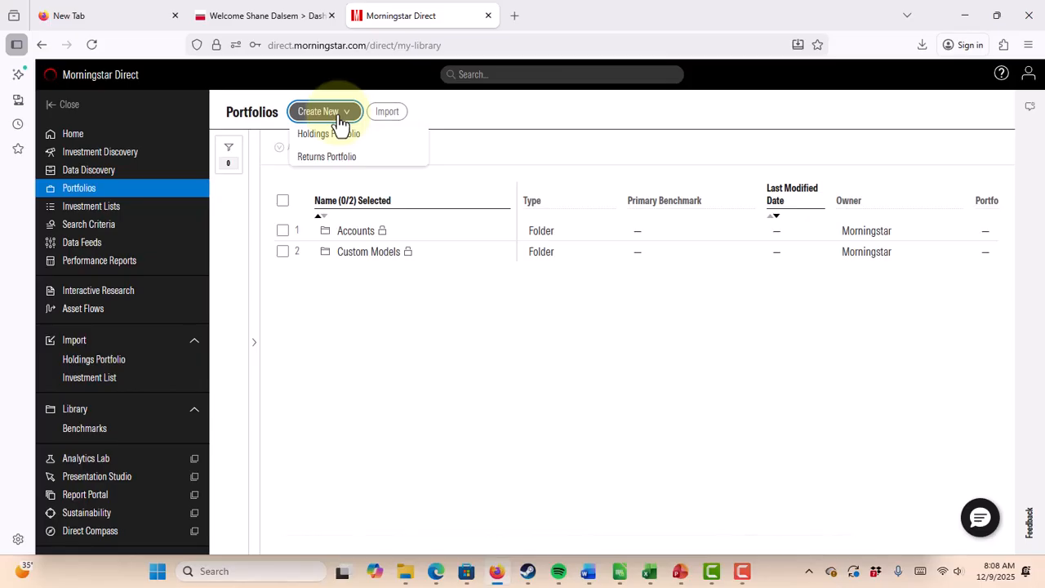
left_click(324, 157)
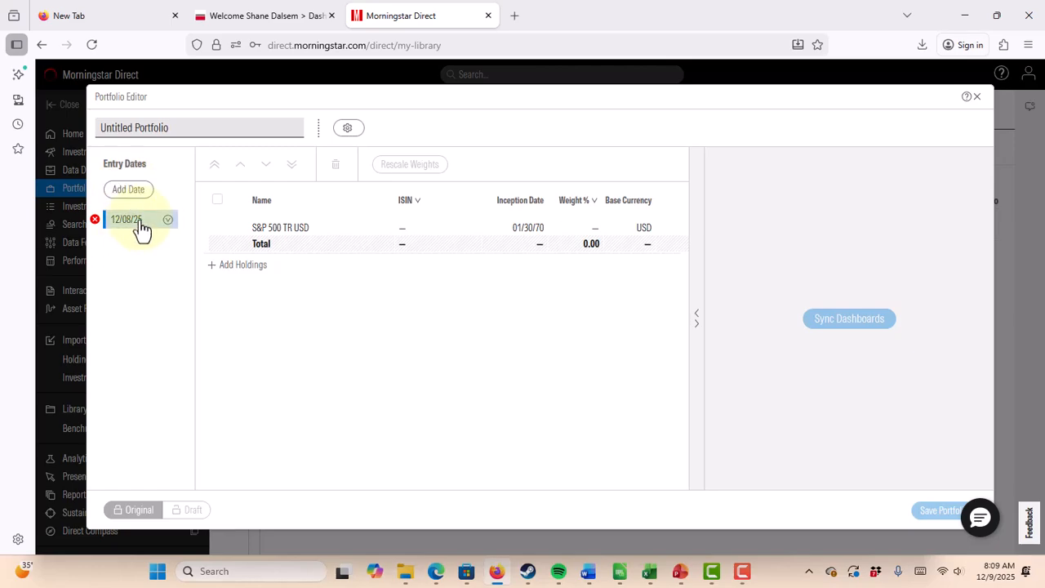
Name the untitled portfolio "First Portfolio".
left_click(169, 224)
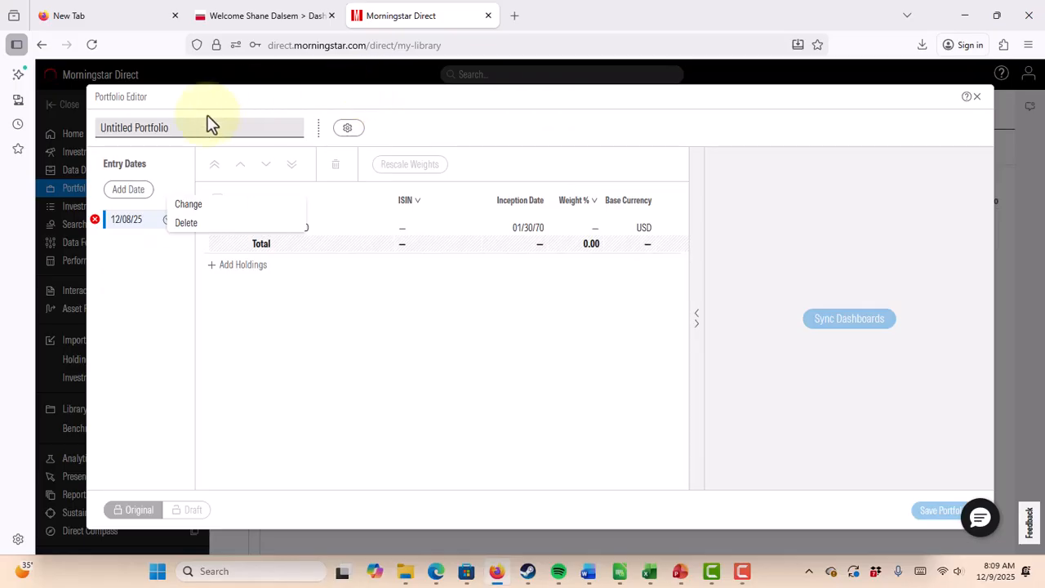
left_click(169, 130)
left_click_drag(168, 131, 76, 130)
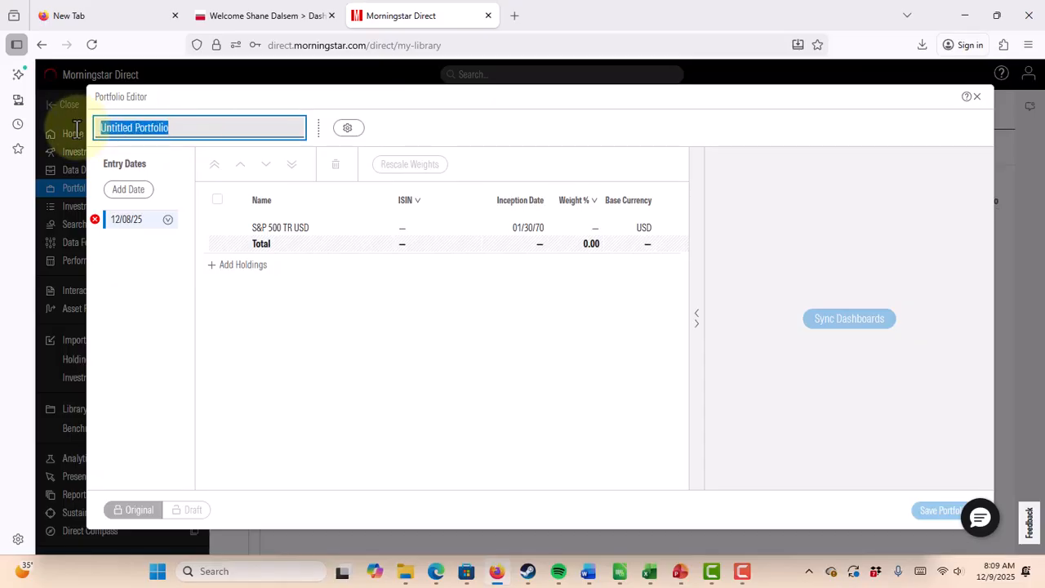
type("Fi")
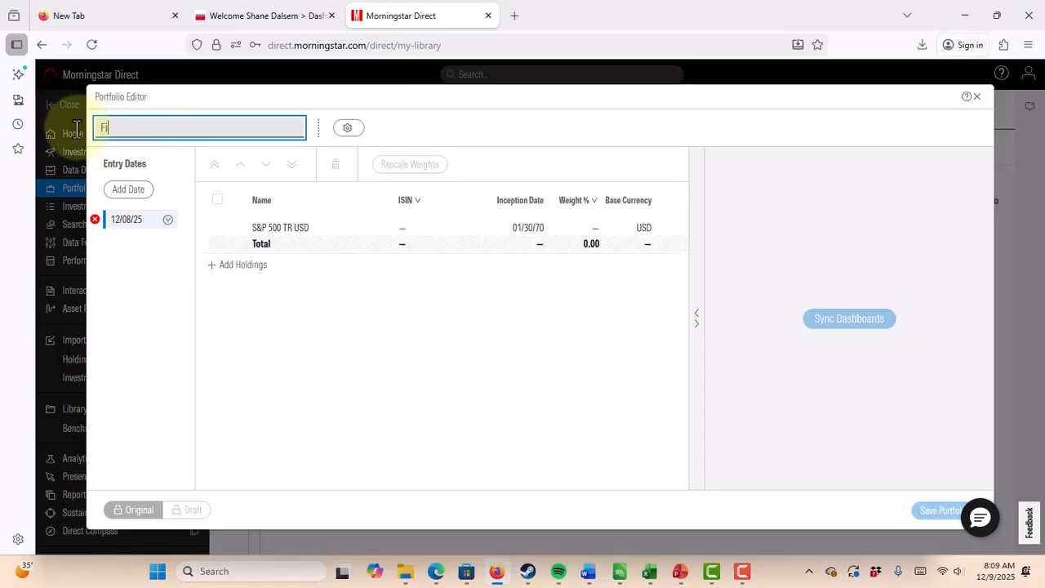
type("rst Portfolio")
left_click(127, 288)
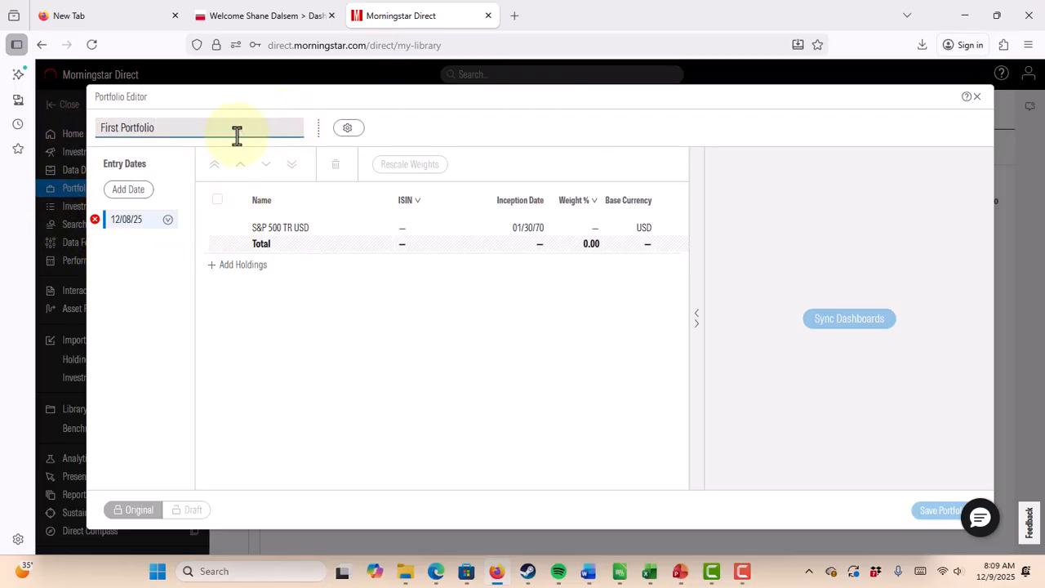
Open the portfolio's settings and examine the general options for benchmarks, Portfolio ID, currency and risk free proxy.
left_click(348, 130)
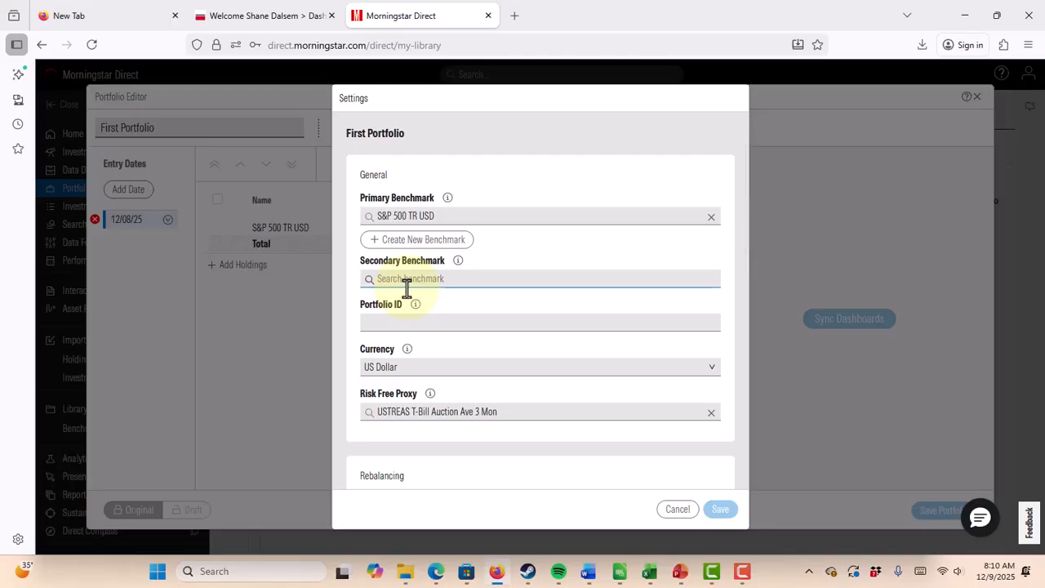
mouse_move(419, 311)
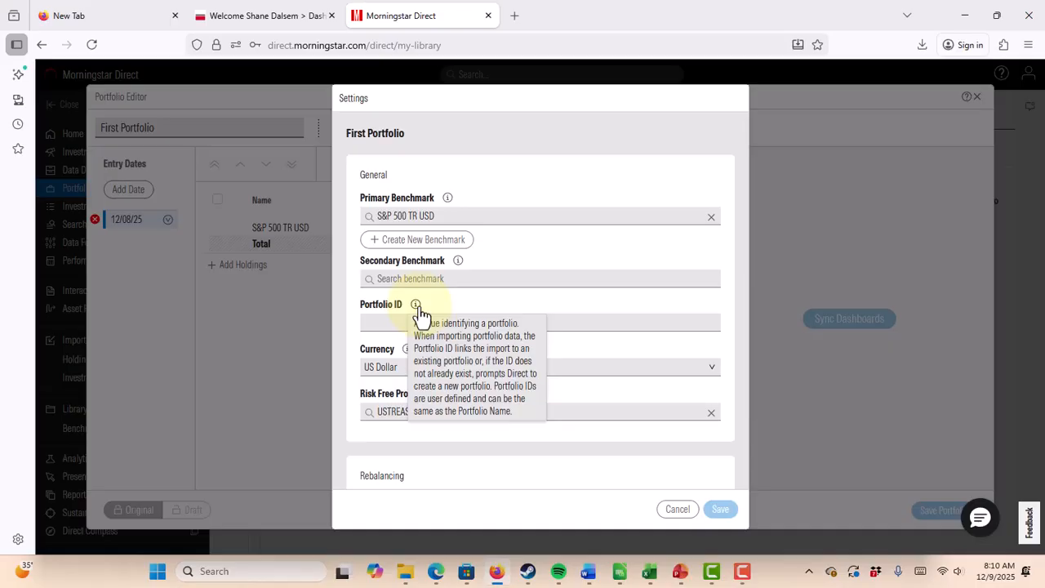
left_click(397, 320)
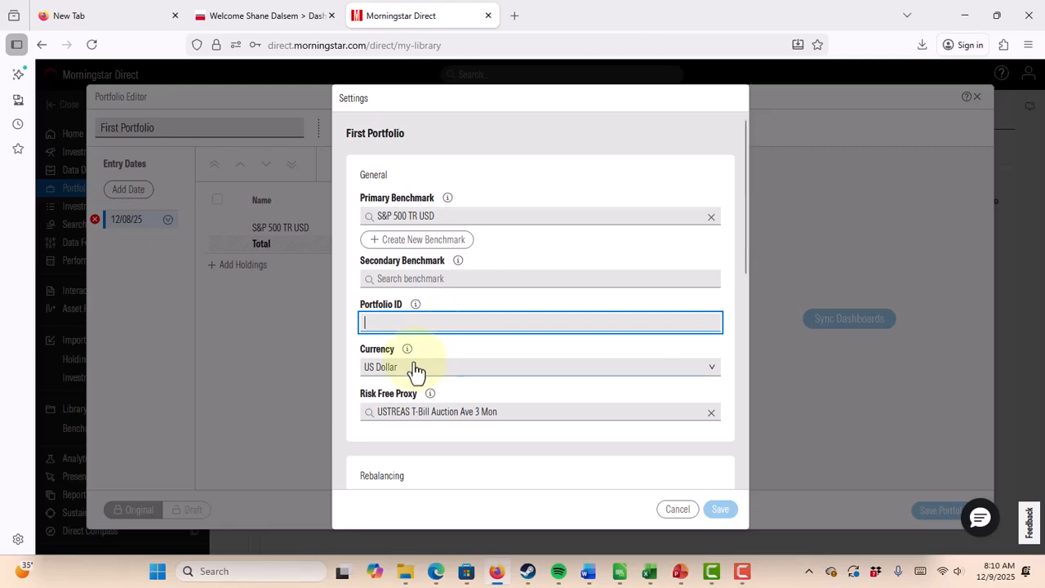
scroll(411, 368, "down", 1)
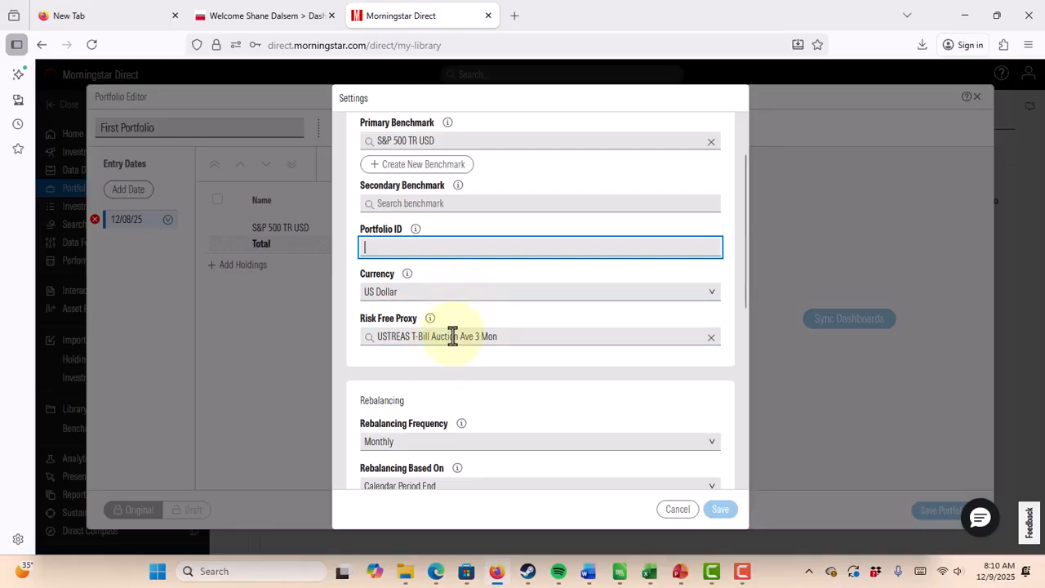
left_click(453, 339)
left_click(507, 396)
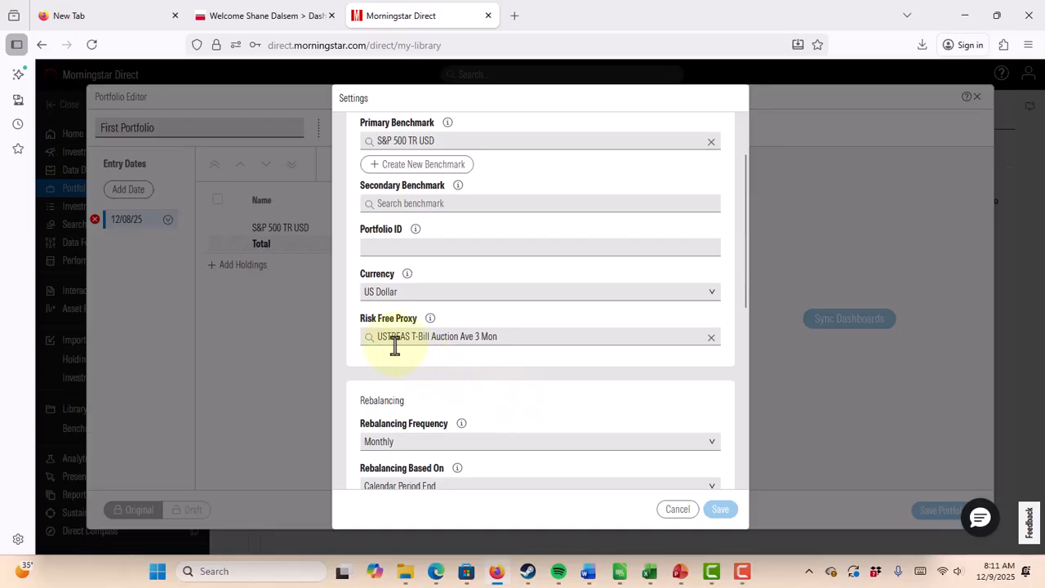
Set the portfolio's Rebalancing Frequency to Buy And Hold.
scroll(412, 344, "down", 2)
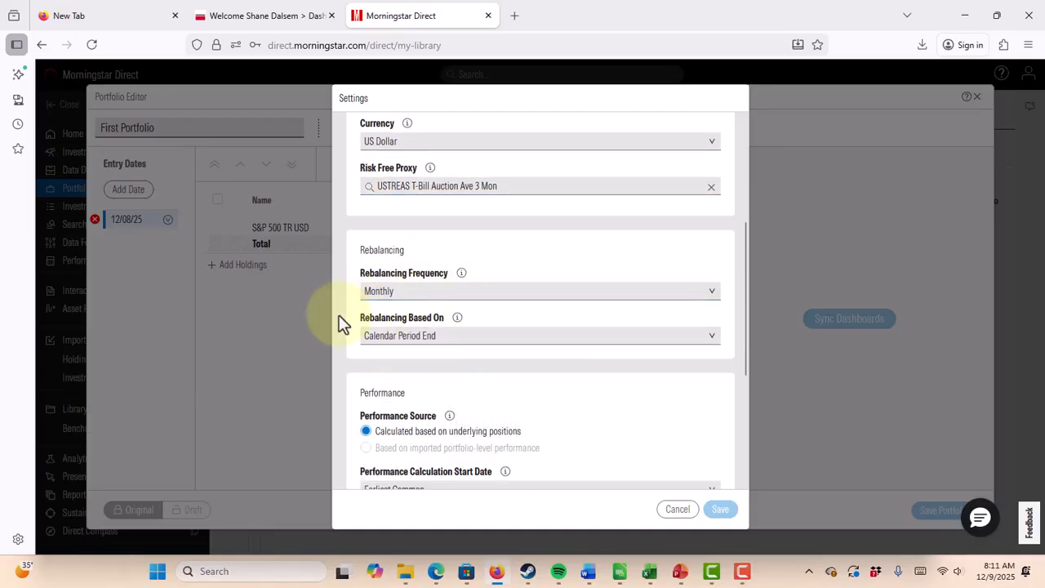
left_click(402, 295)
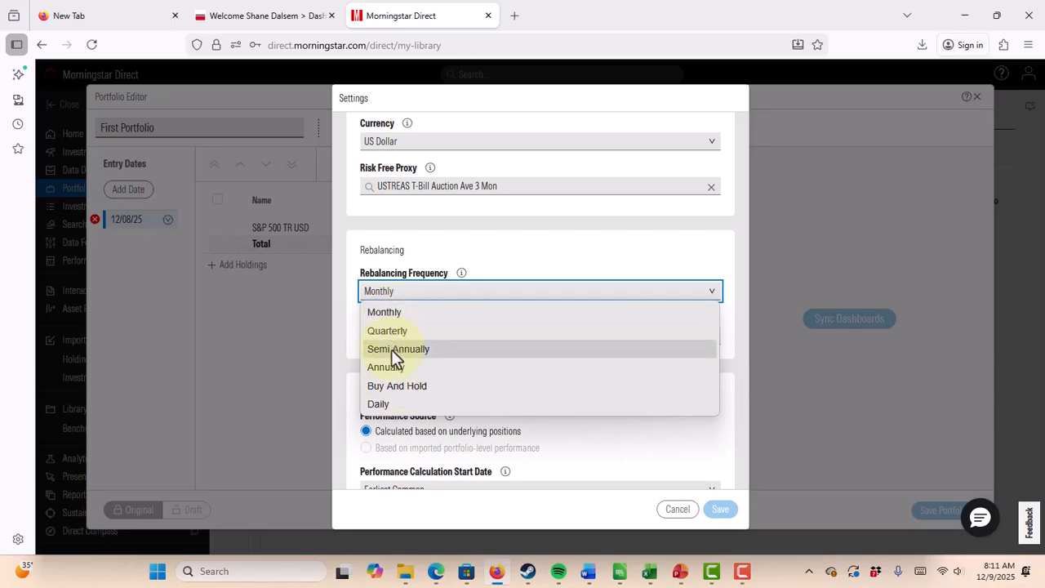
left_click(413, 393)
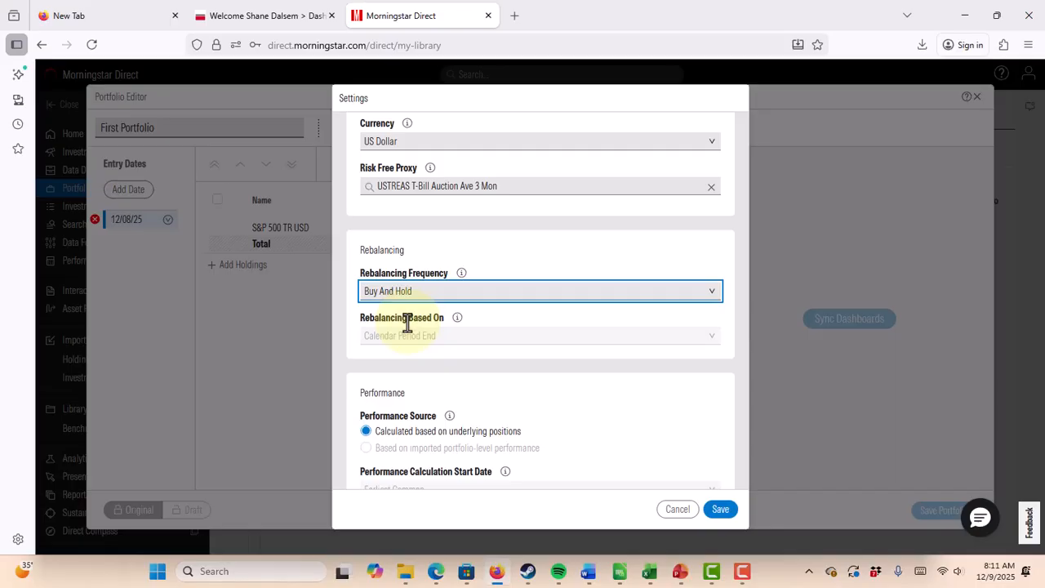
left_click(463, 369)
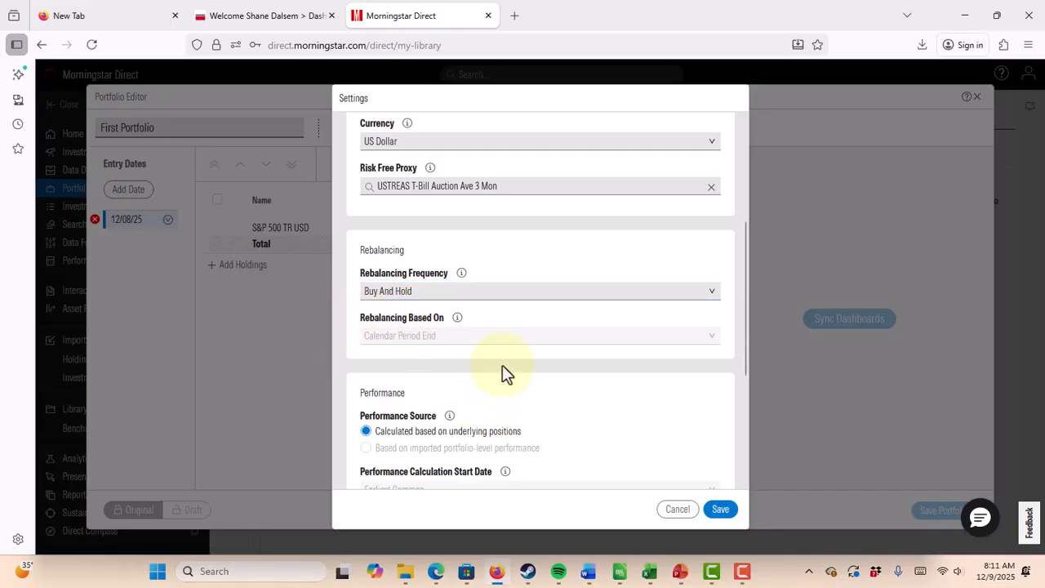
Review the performance and fee options, and save the portfolio settings.
scroll(502, 372, "down", 1)
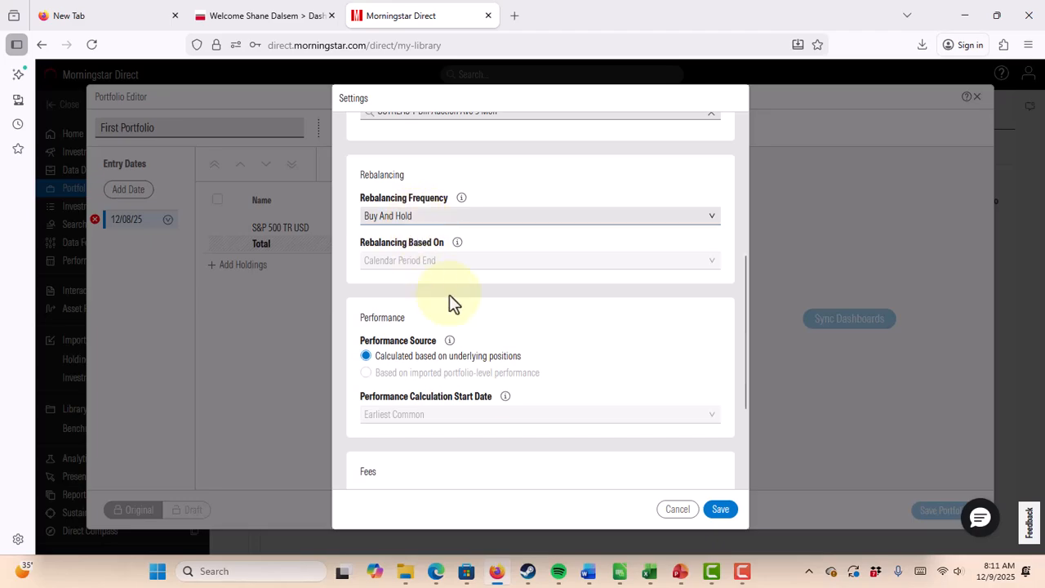
scroll(454, 303, "down", 1)
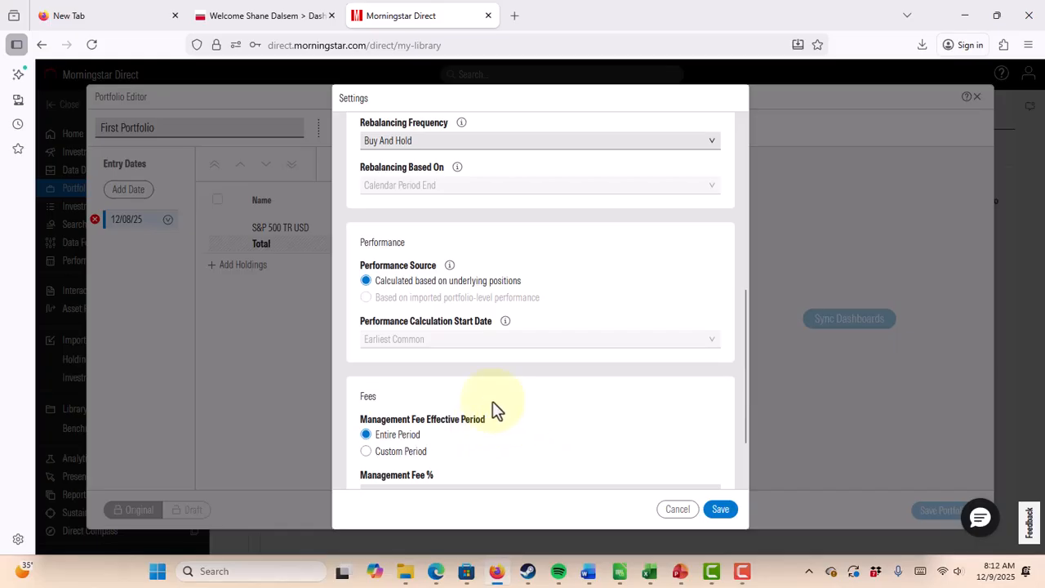
scroll(480, 369, "down", 2)
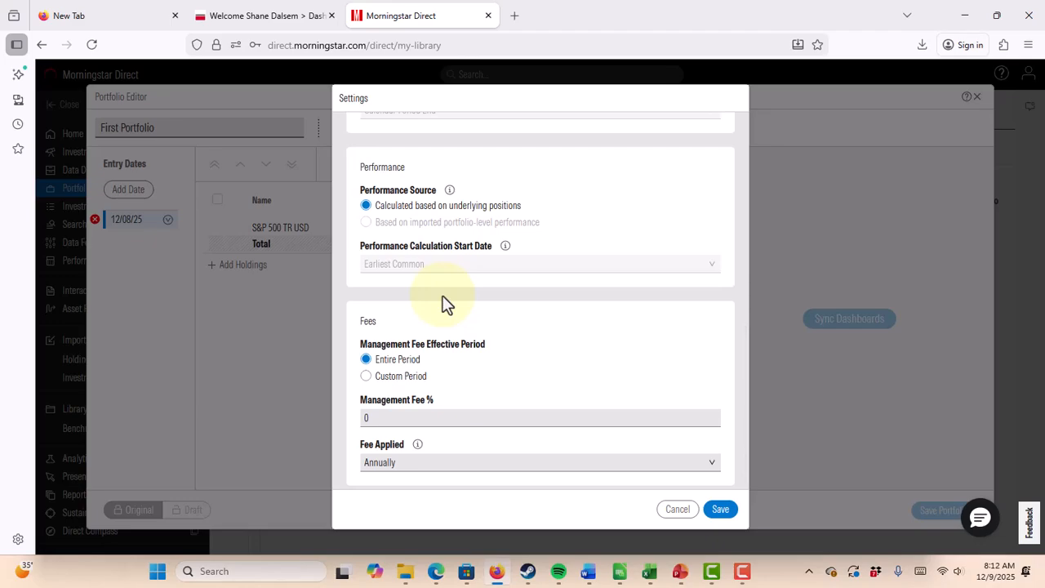
scroll(365, 408, "down", 1)
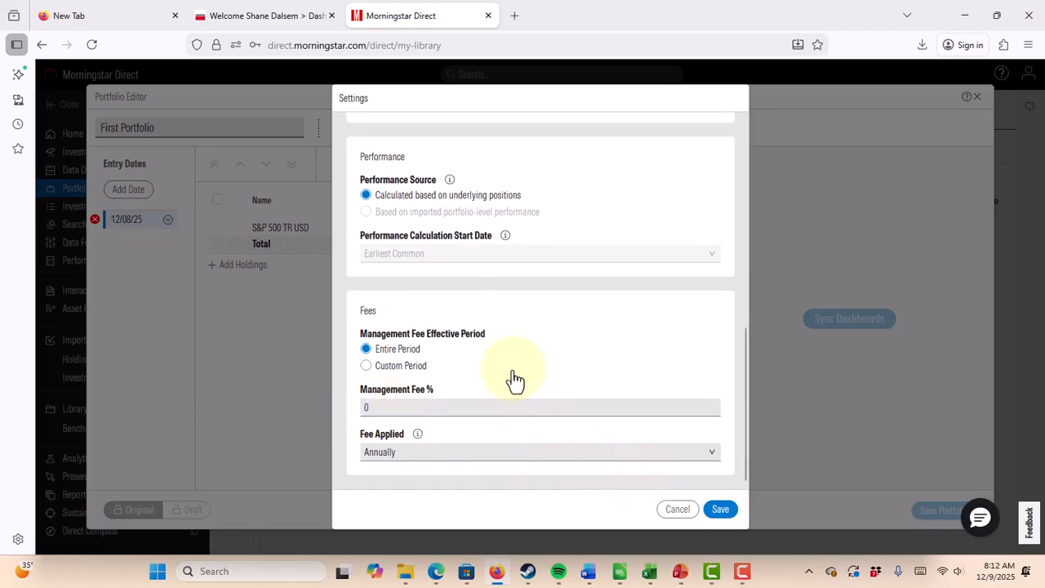
scroll(519, 387, "up", 3)
scroll(496, 326, "up", 5)
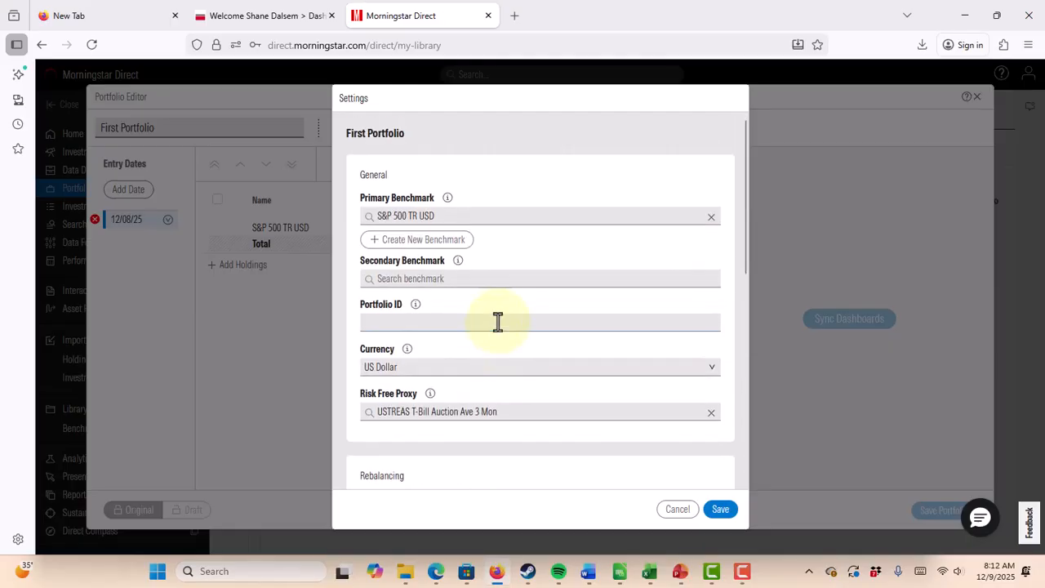
left_click(718, 511)
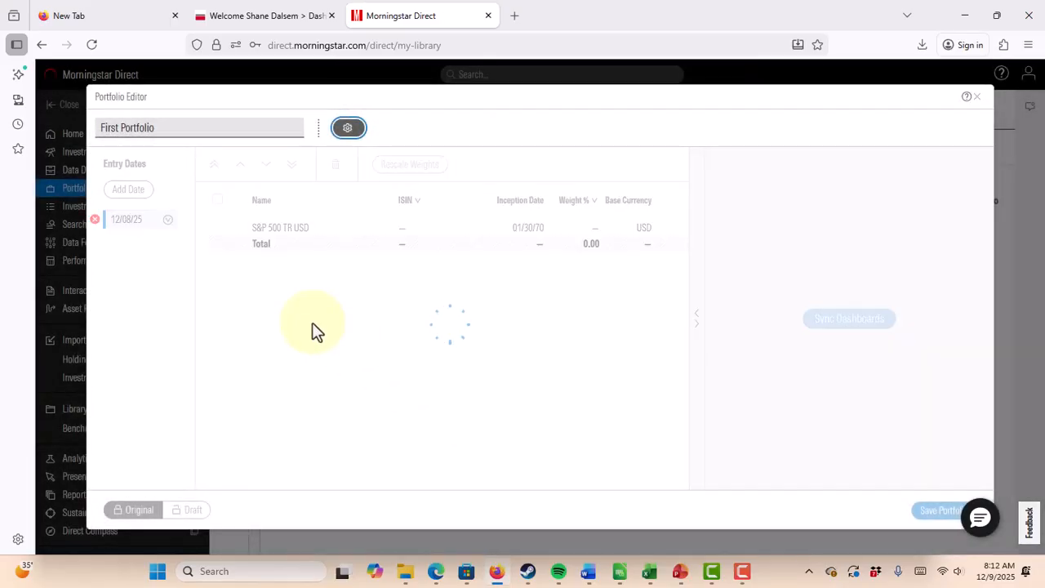
Search all investments for WMT and add the New York Stock Exchange listing of Walmart Inc as a holding.
left_click(260, 278)
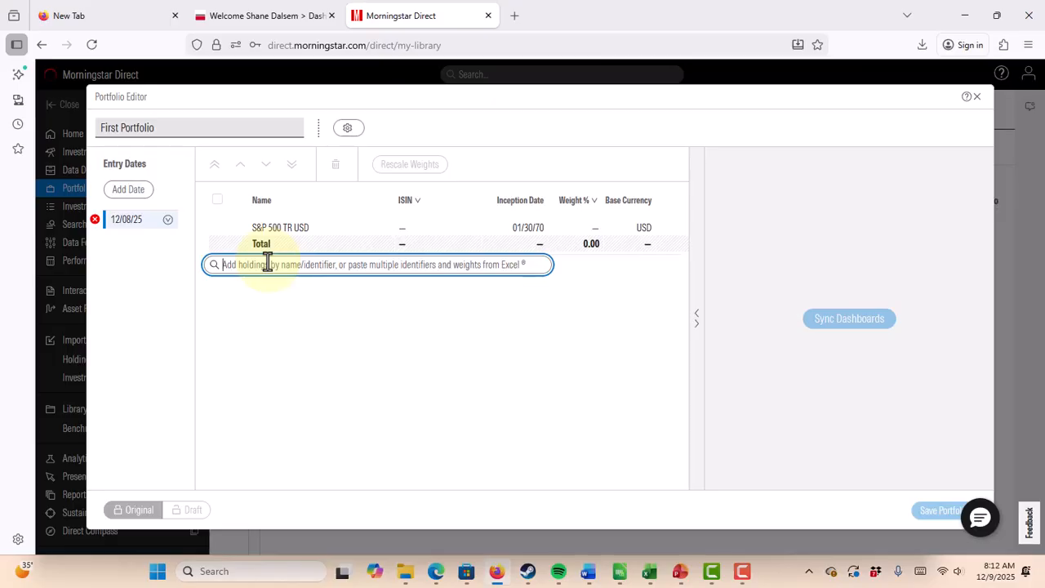
type("WMT")
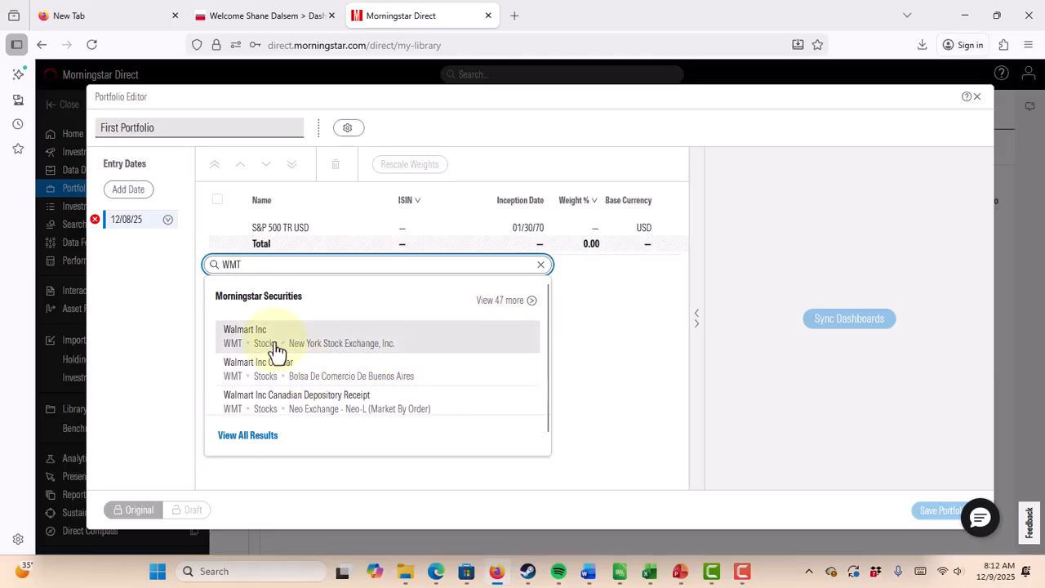
left_click(243, 449)
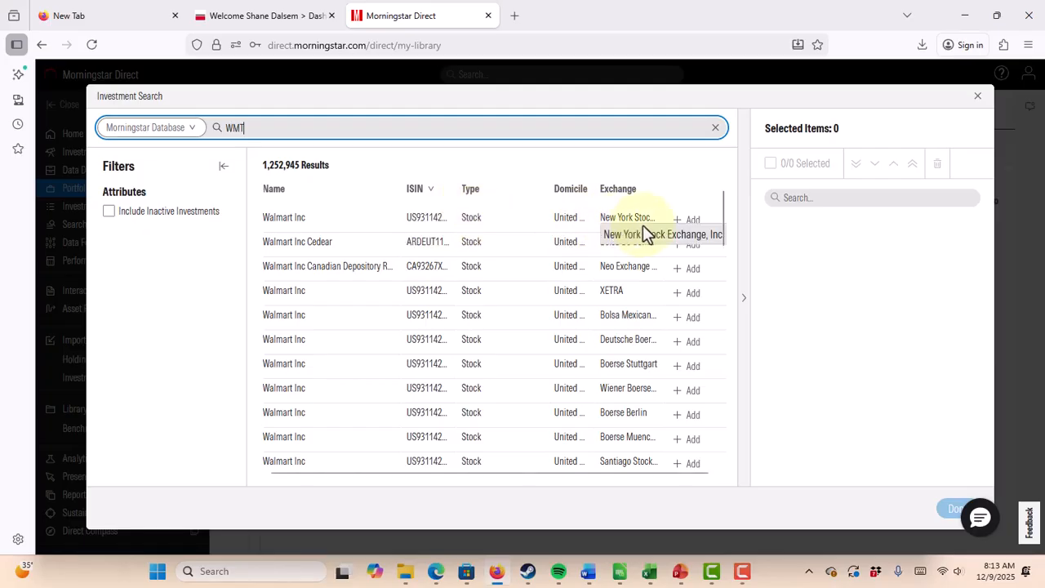
left_click(691, 220)
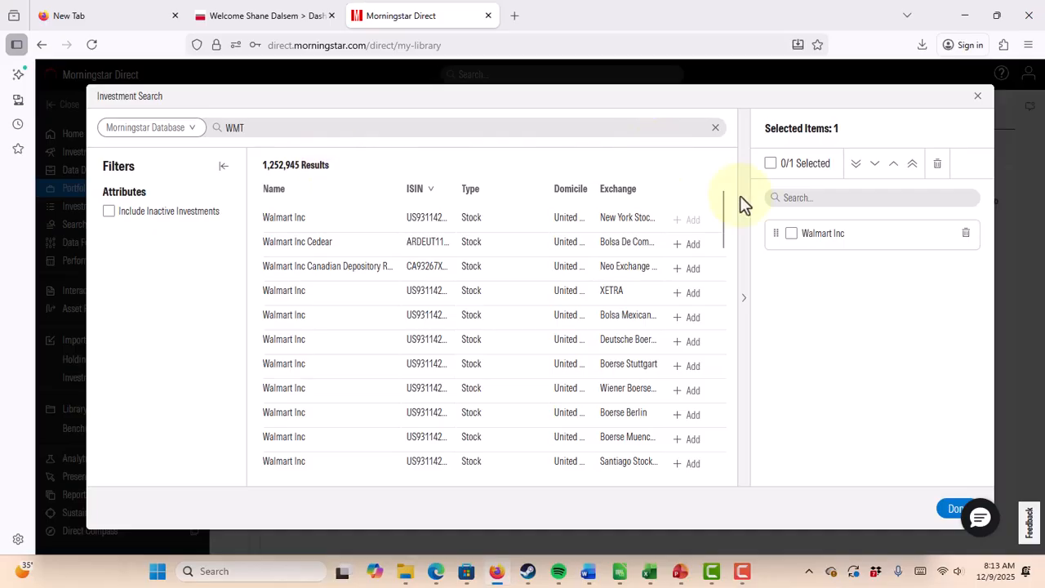
left_click(947, 510)
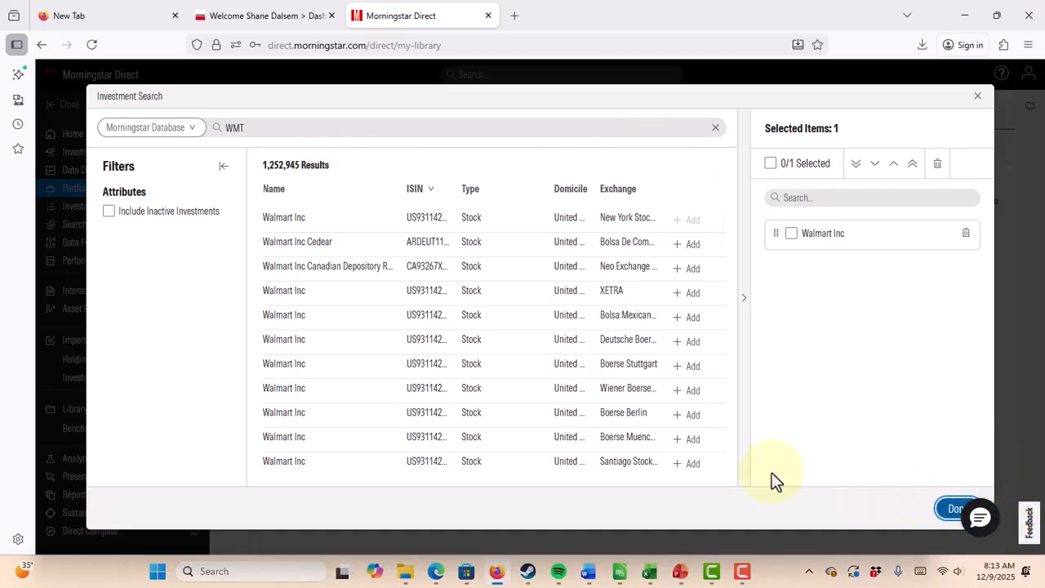
Add Lowe's Companies Inc from the New York Stock Exchange and Microsoft Corp from Nasdaq as further holdings.
left_click(242, 283)
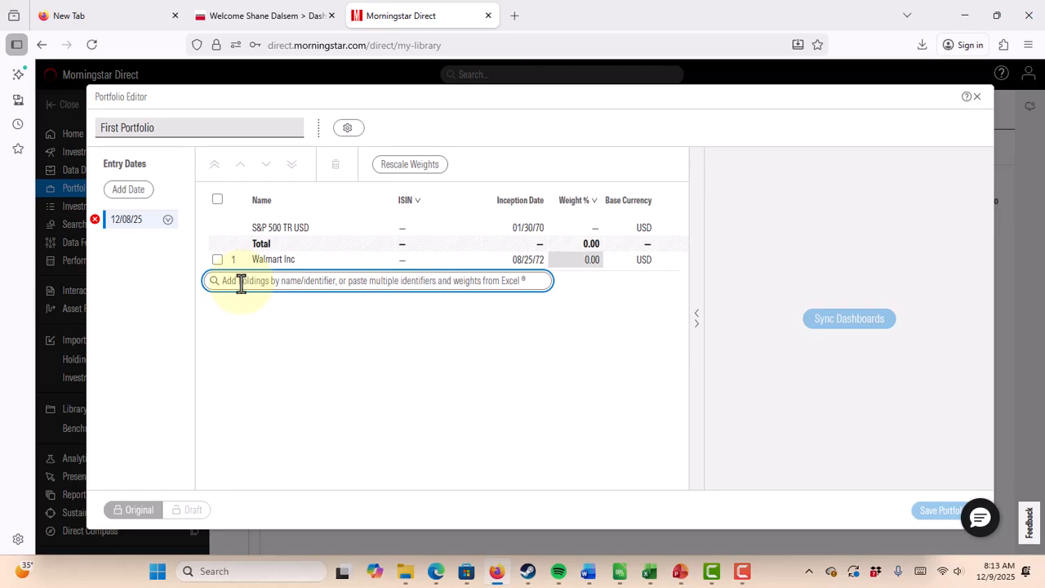
type("lowe")
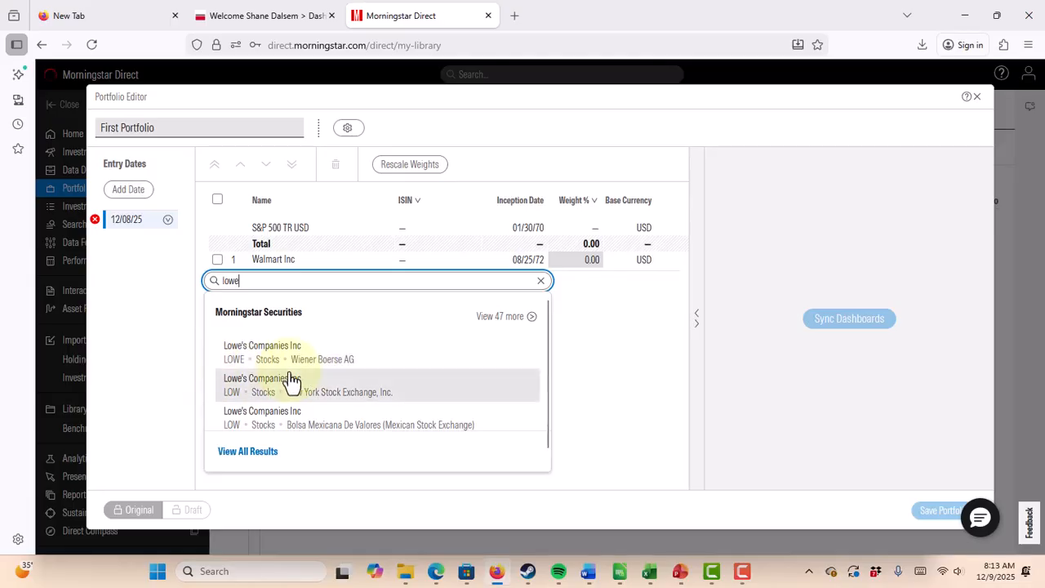
left_click(249, 398)
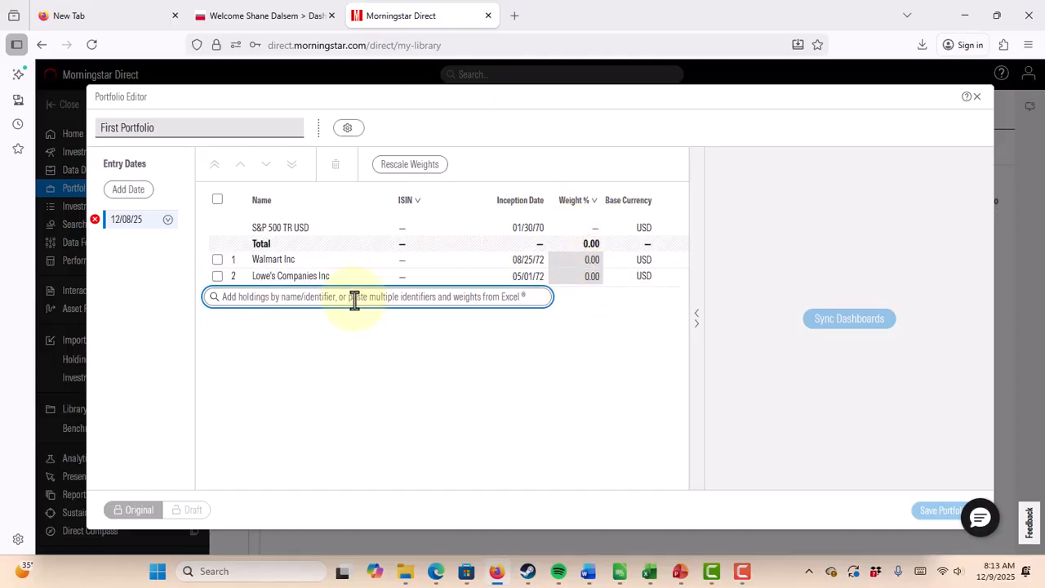
type("MSFT")
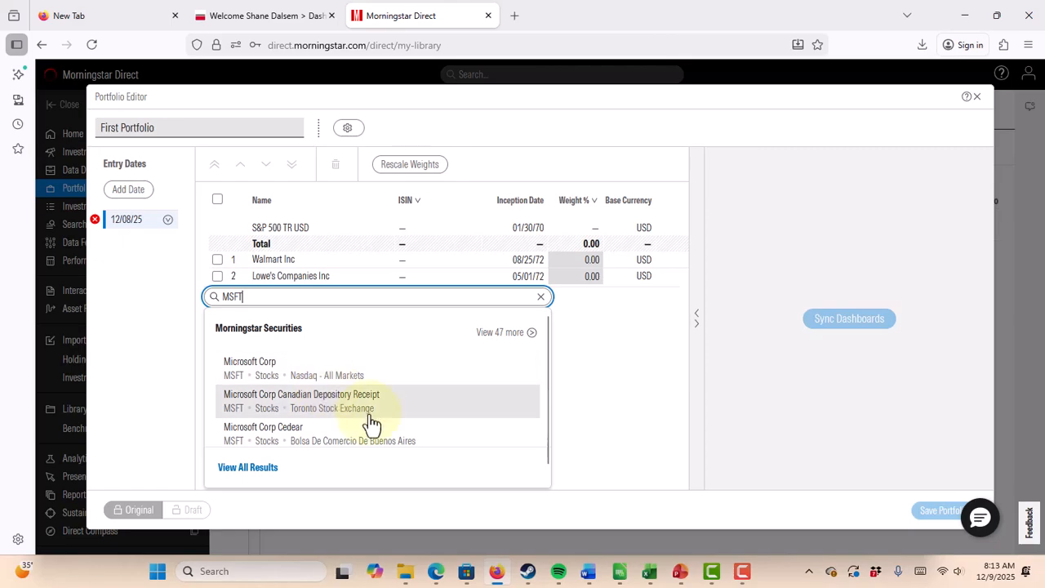
left_click(320, 382)
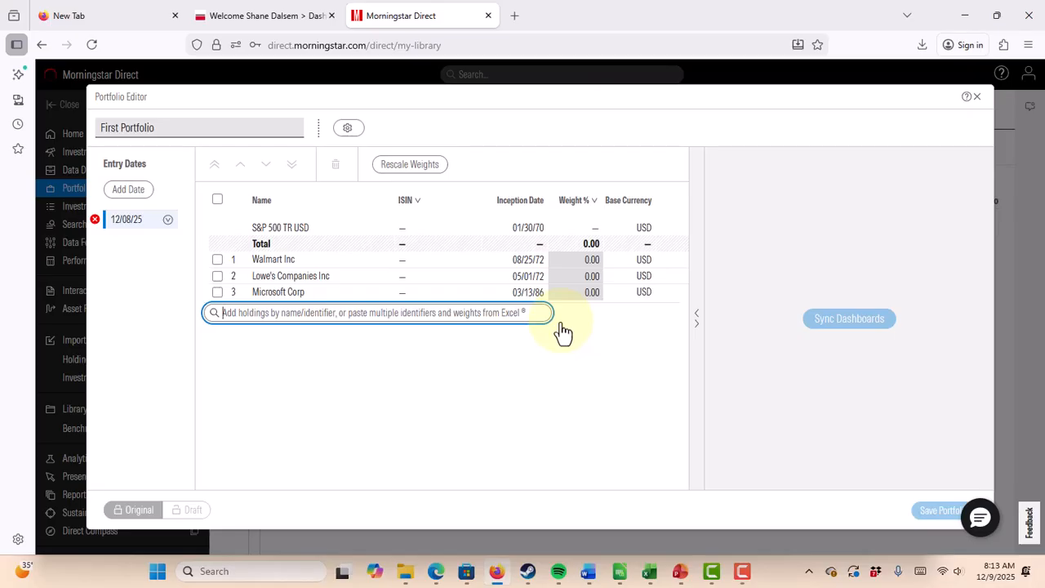
left_click(612, 155)
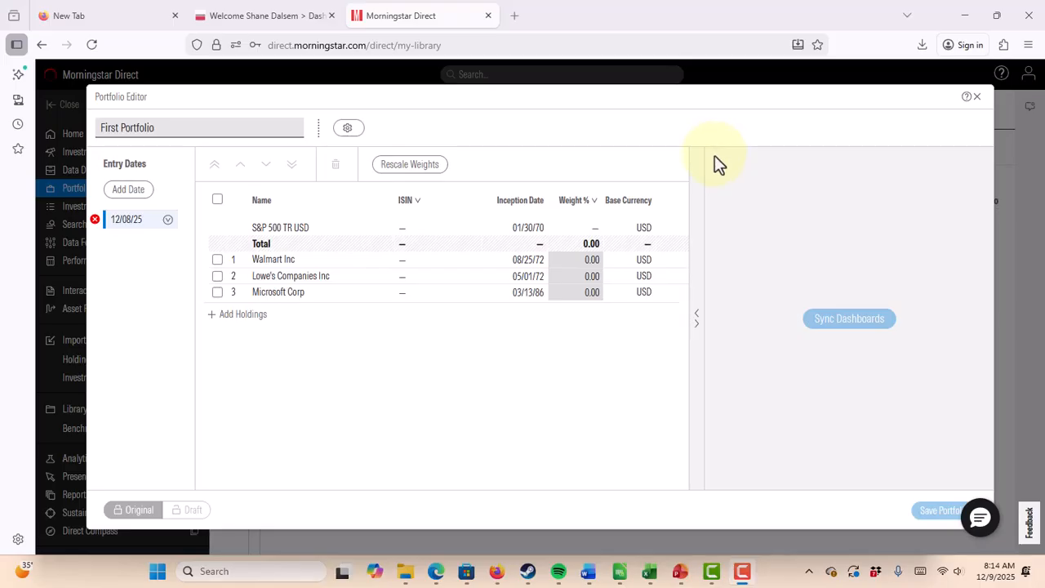
Switch the holdings entry to Shares and enter 50 for Walmart, 30 for Lowe's and 20 for Microsoft.
left_click(595, 204)
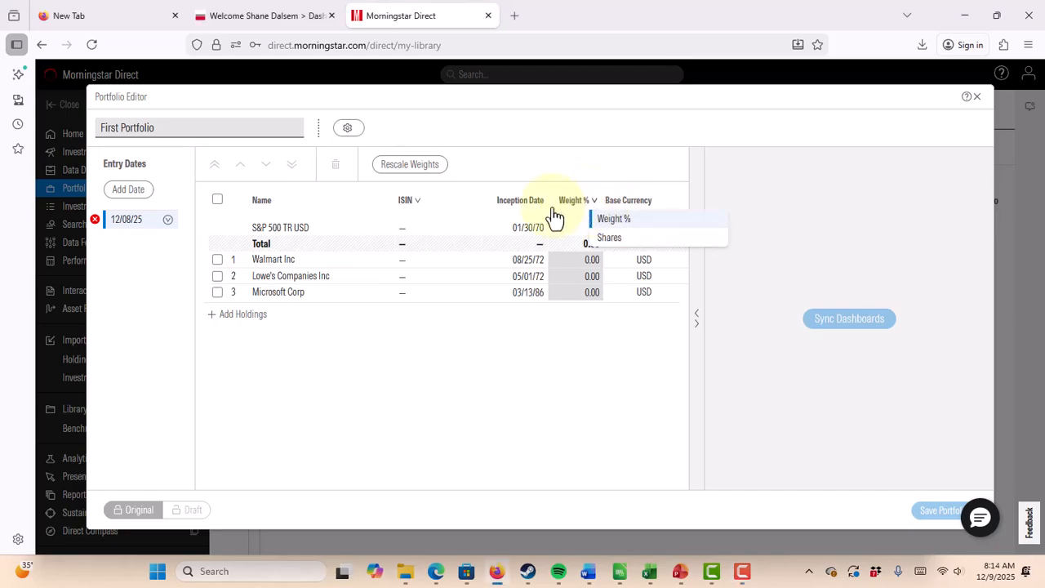
left_click(620, 237)
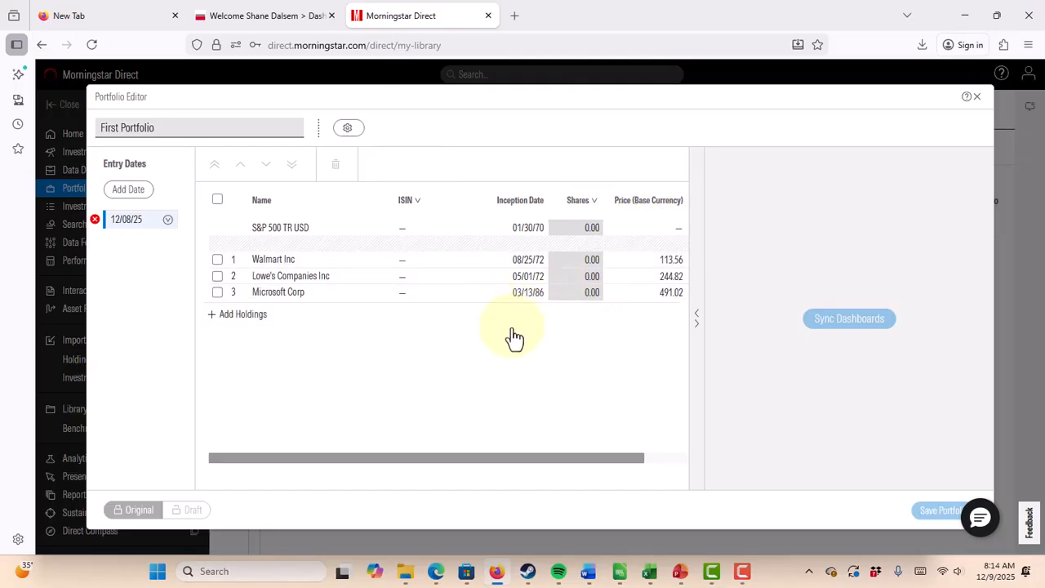
left_click(585, 263)
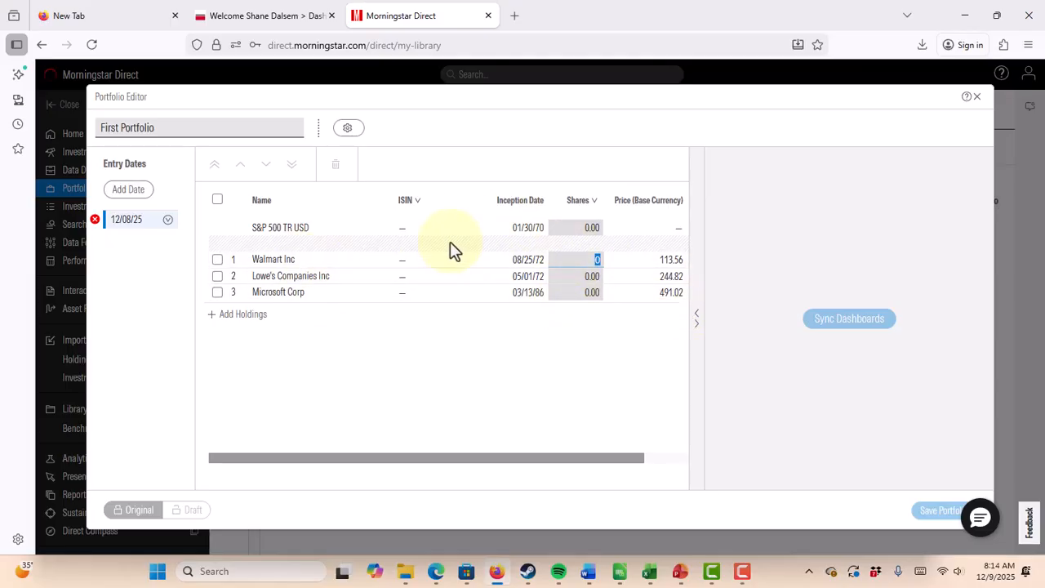
type("50")
left_click(542, 361)
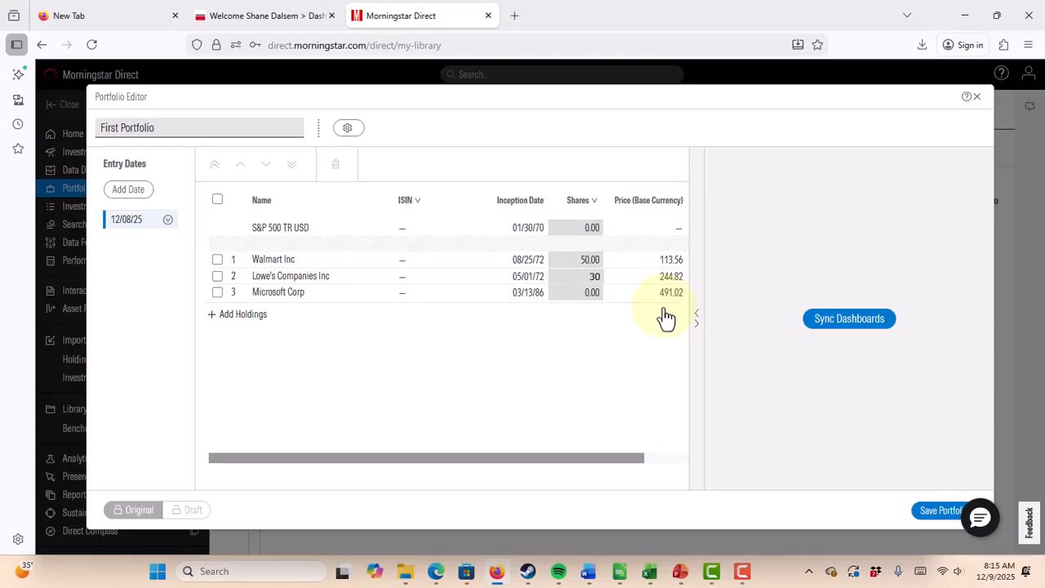
left_click(588, 369)
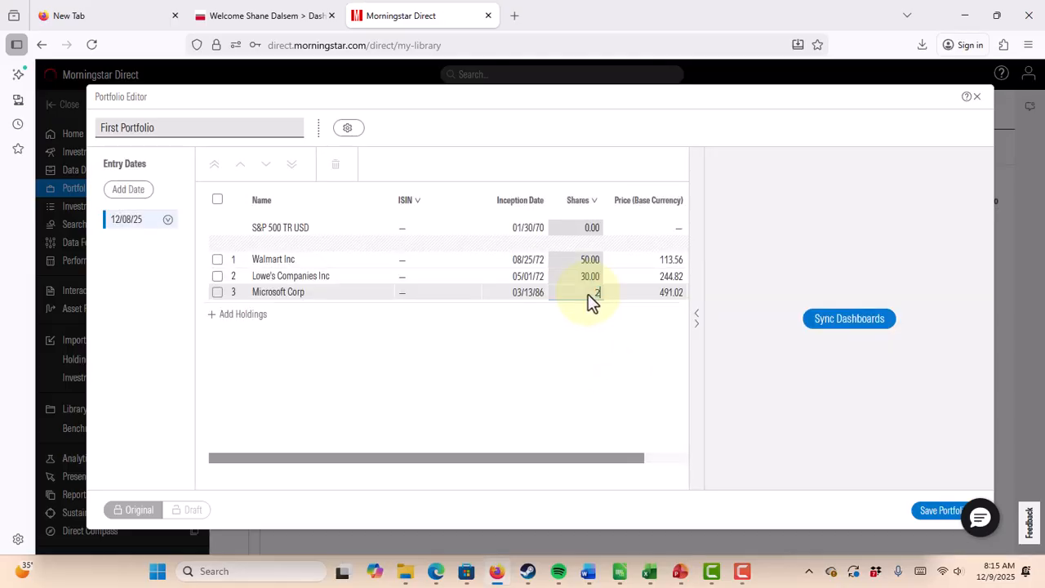
left_click(564, 395)
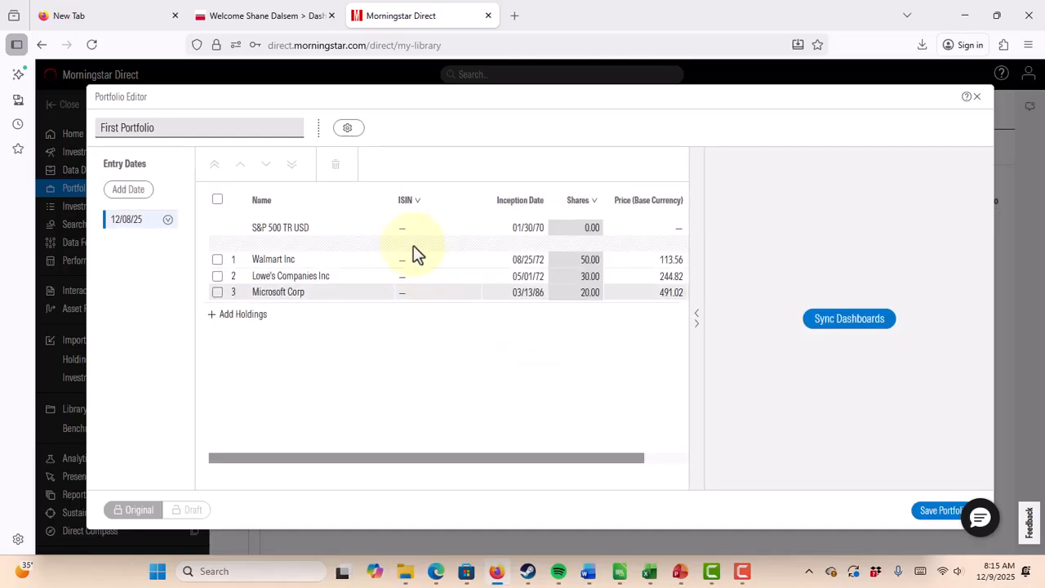
Check the holdings' equivalent weights by showing Weight %, and return the holdings table to Shares.
left_click(594, 202)
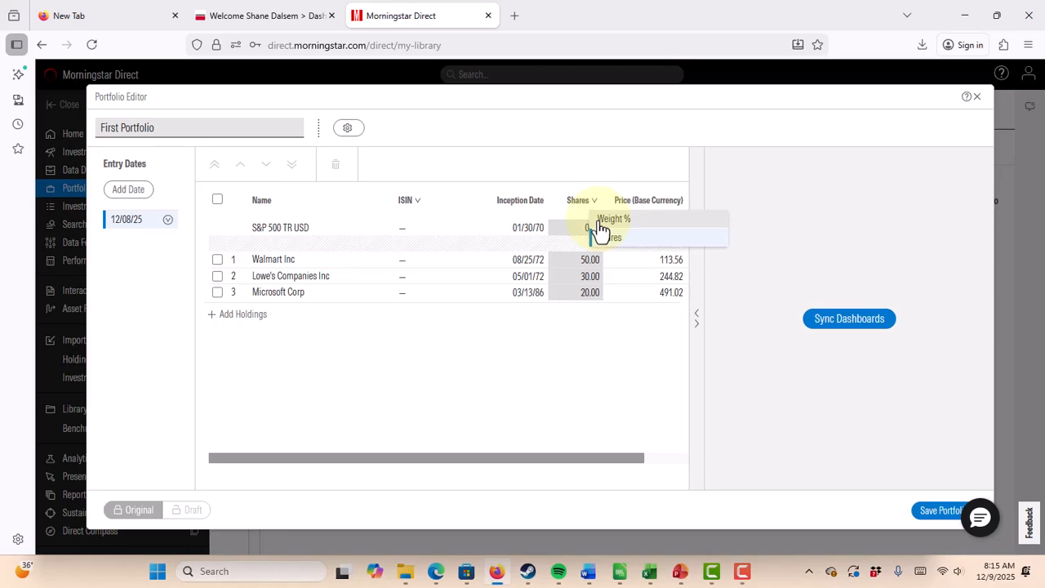
left_click(598, 220)
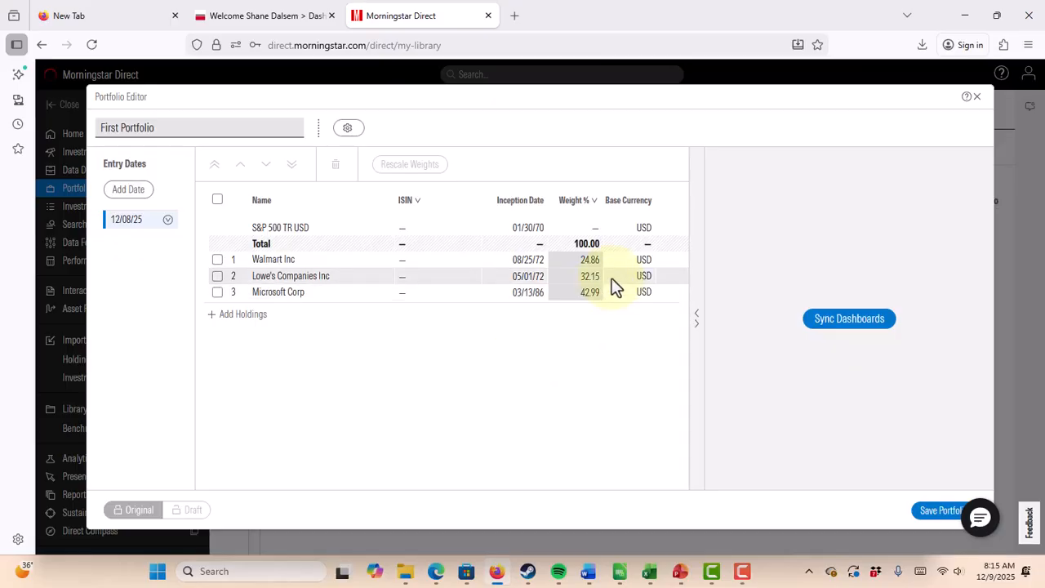
left_click(594, 202)
left_click(600, 236)
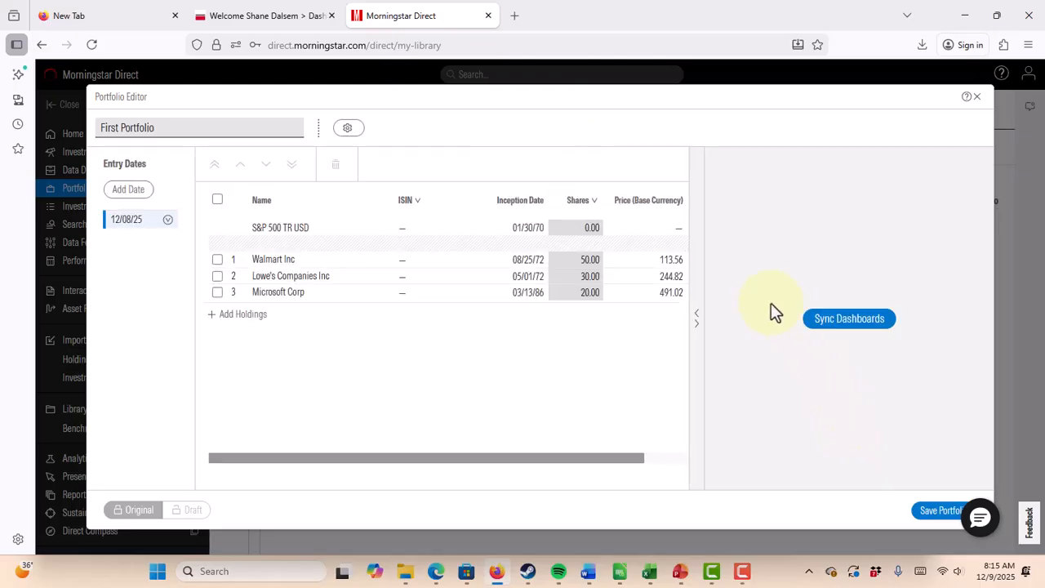
Sync the dashboards and examine the portfolio's performance charts and Portfolio Characteristics in the Multi-Asset Comparison Dashboard.
left_click(845, 330)
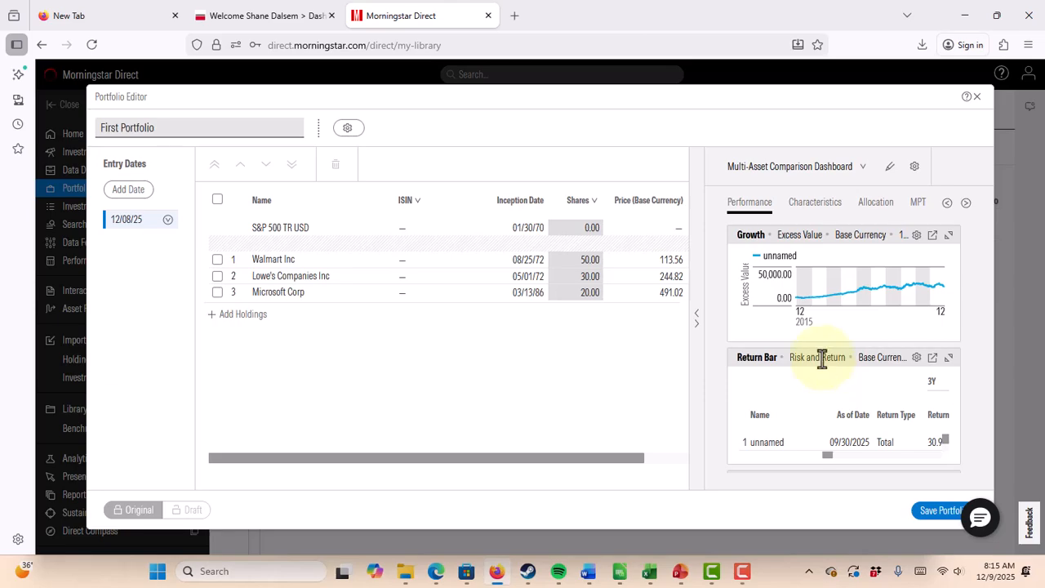
left_click(816, 203)
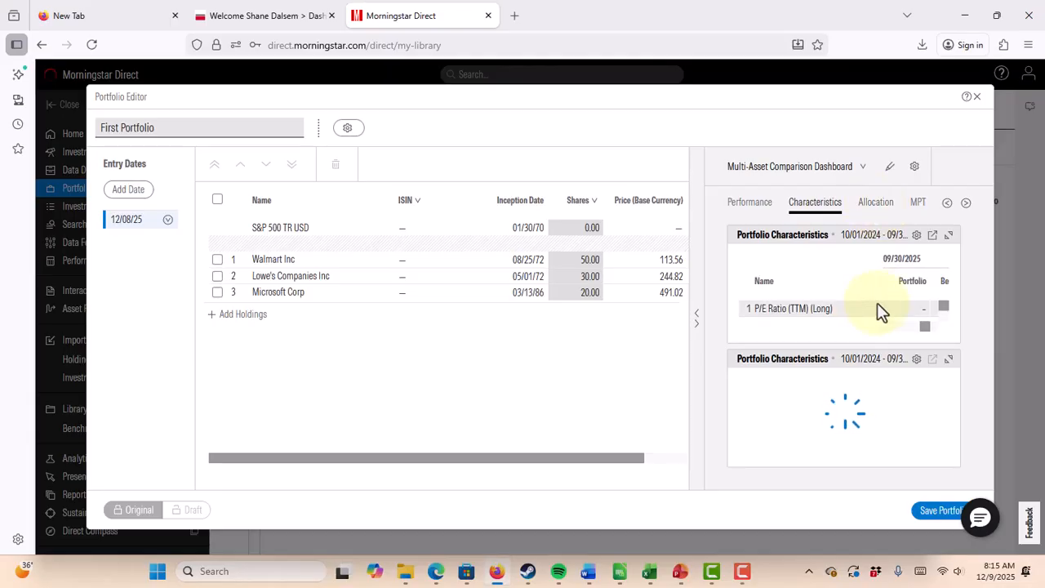
scroll(882, 310, "down", 5)
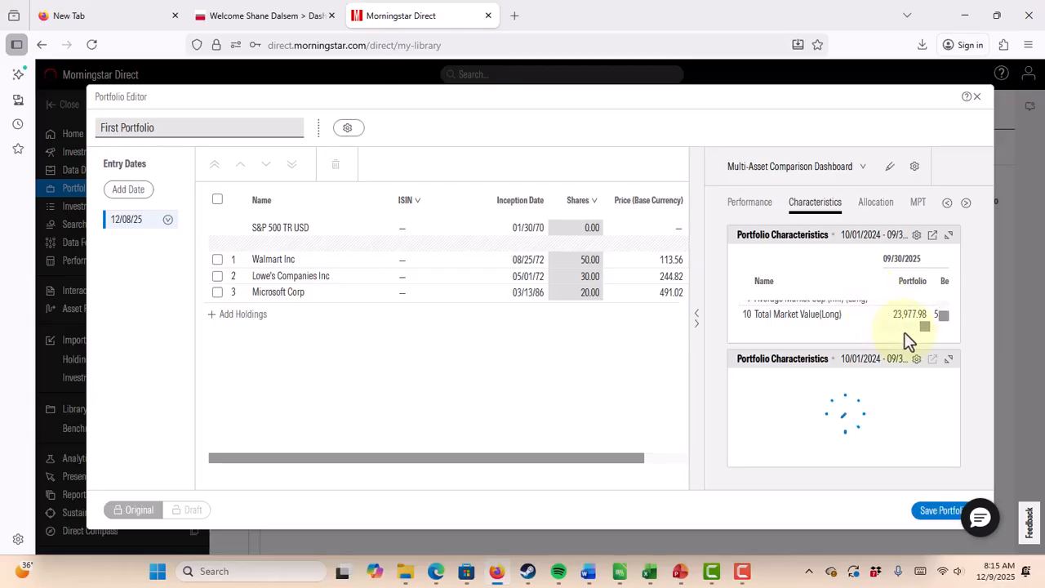
scroll(898, 322, "up", 5)
scroll(906, 318, "down", 5)
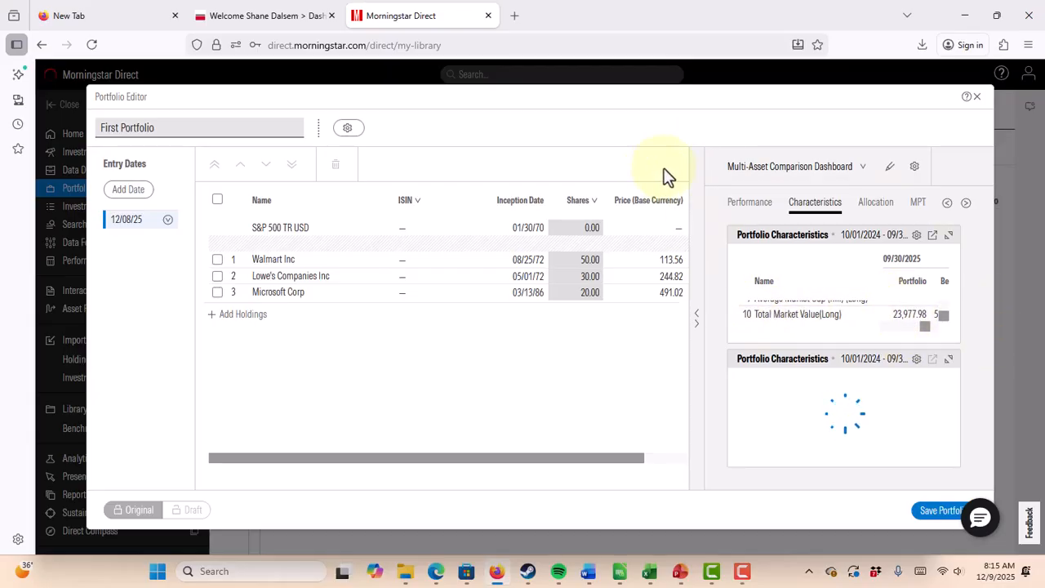
Save the portfolio and close the Portfolio Editor.
left_click(919, 516)
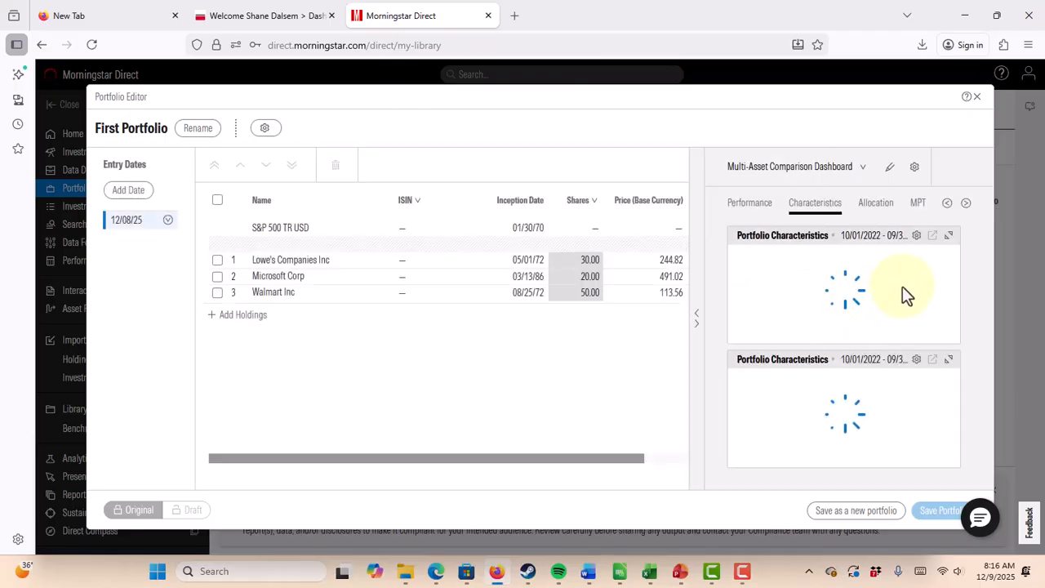
left_click_drag(550, 112, 513, 188)
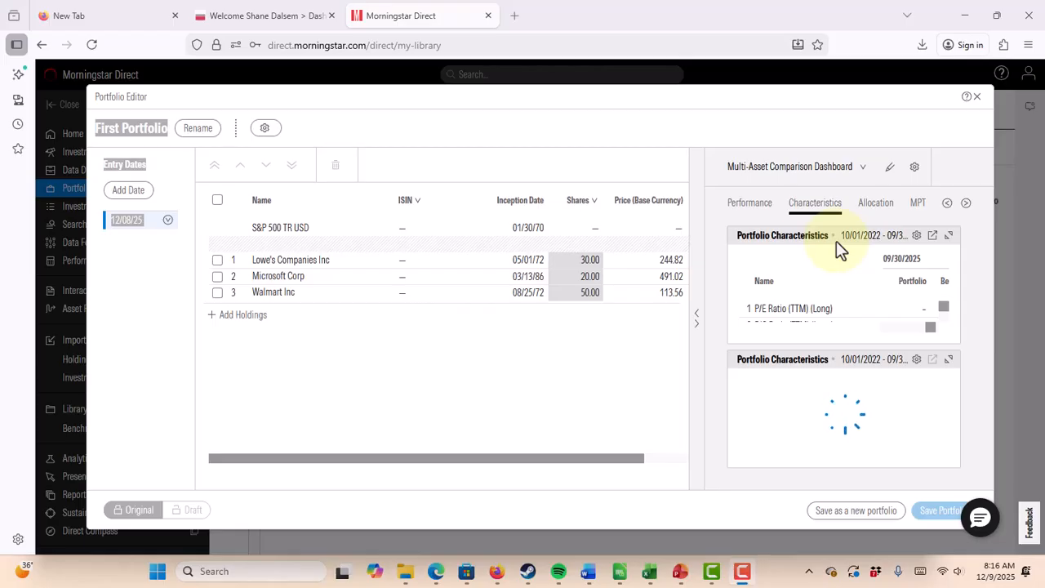
left_click(977, 98)
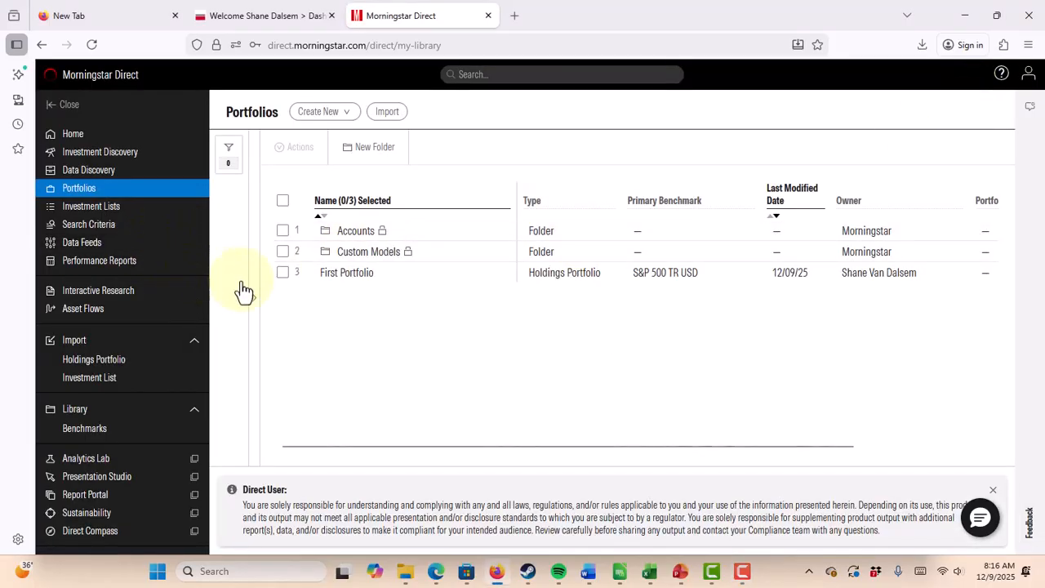
Open First Portfolio from the portfolio list and review the total return columns in its holdings grid.
left_click(342, 274)
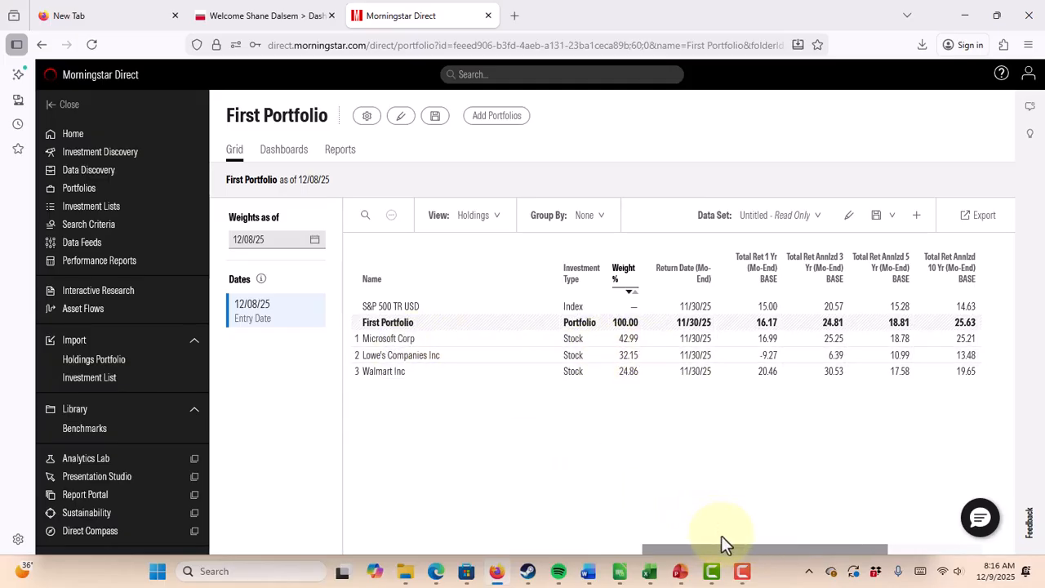
left_click_drag(717, 552, 831, 522)
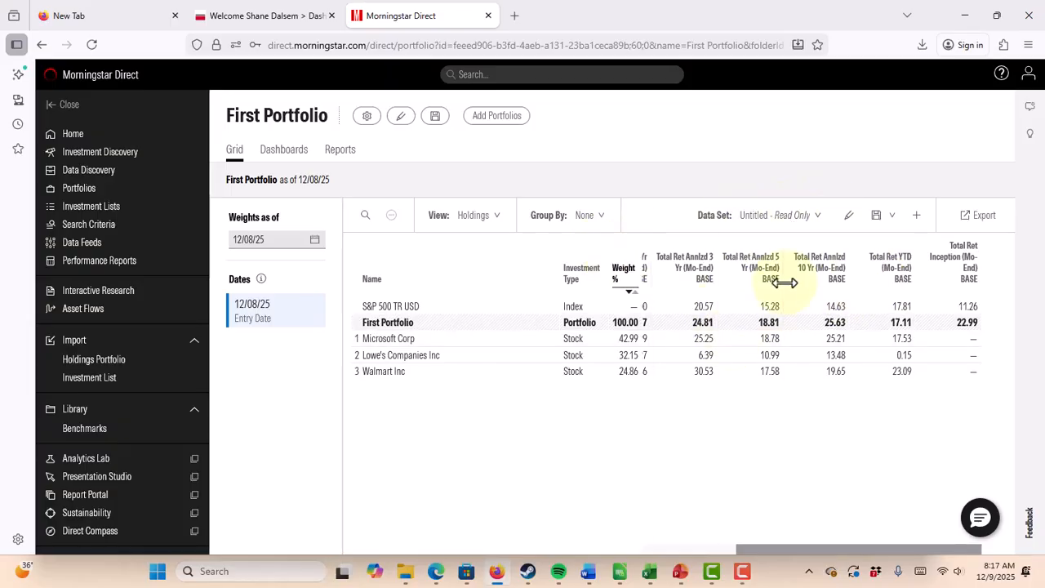
Start adding data points to the holdings grid and list all results for the search term sharpe.
left_click(919, 221)
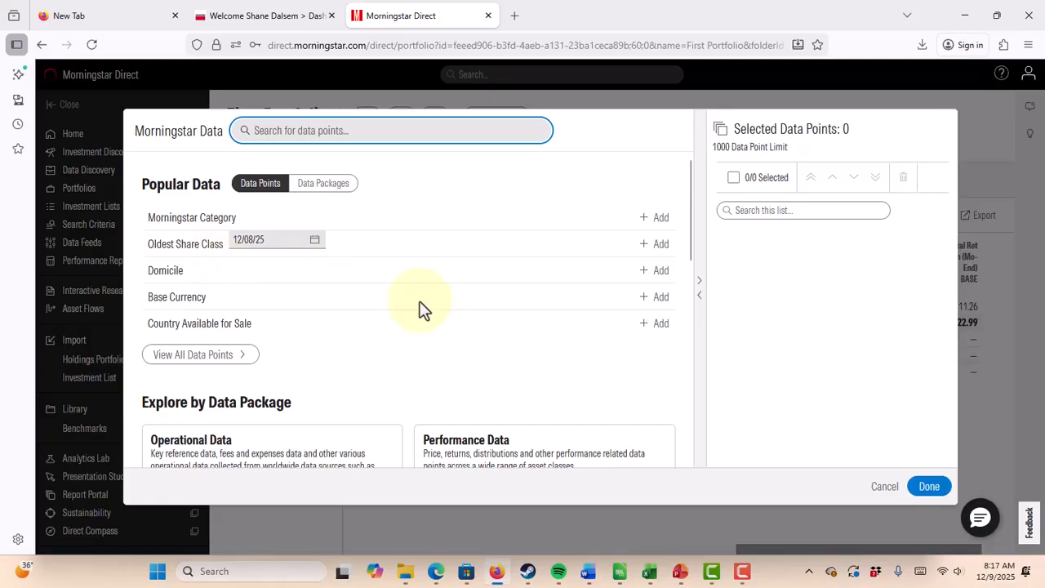
scroll(389, 291, "down", 3)
scroll(389, 294, "down", 2)
scroll(389, 294, "up", 5)
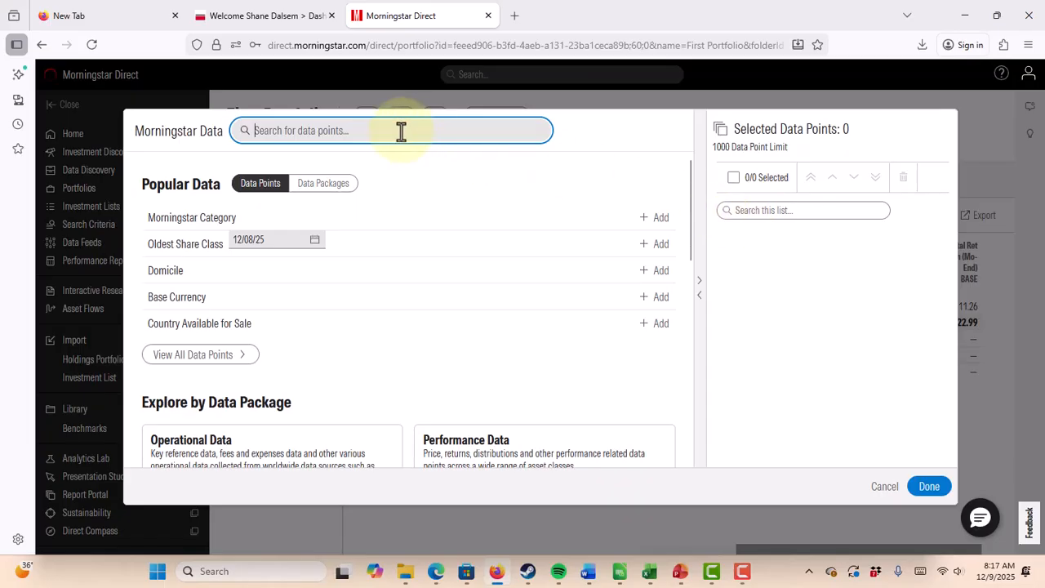
type("shap")
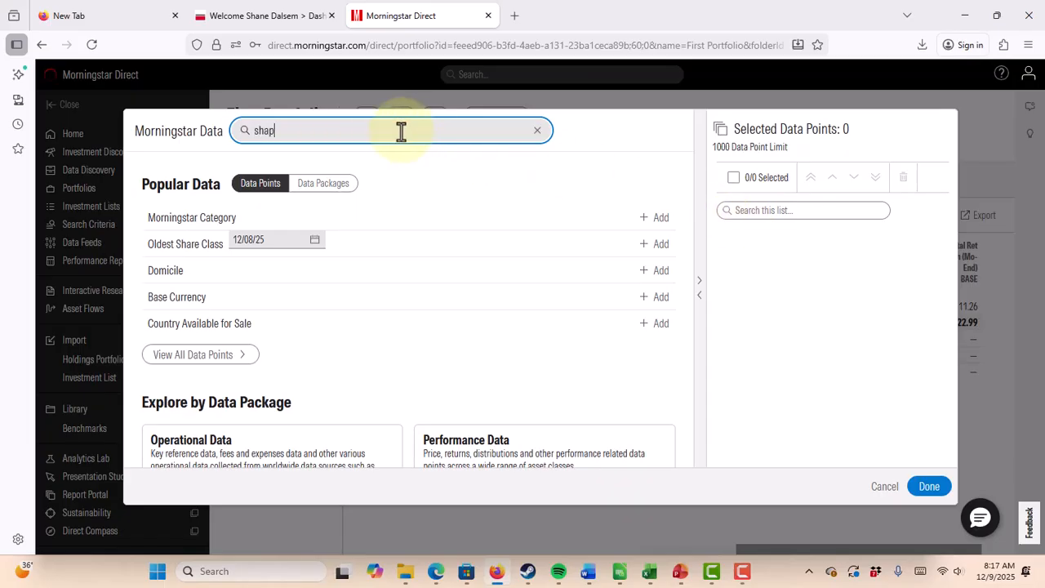
key("BackSpace")
type("rpe")
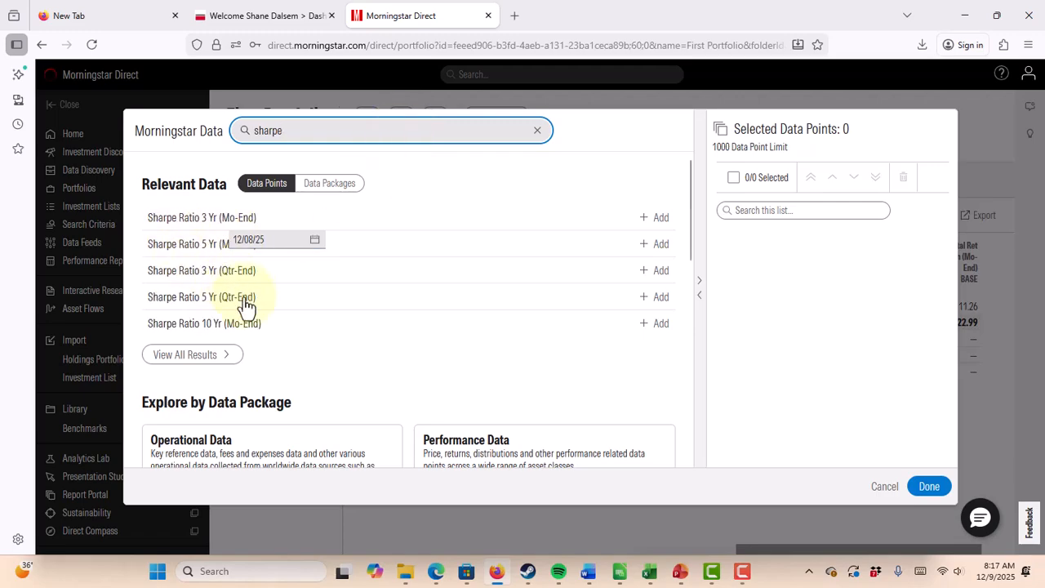
left_click(208, 359)
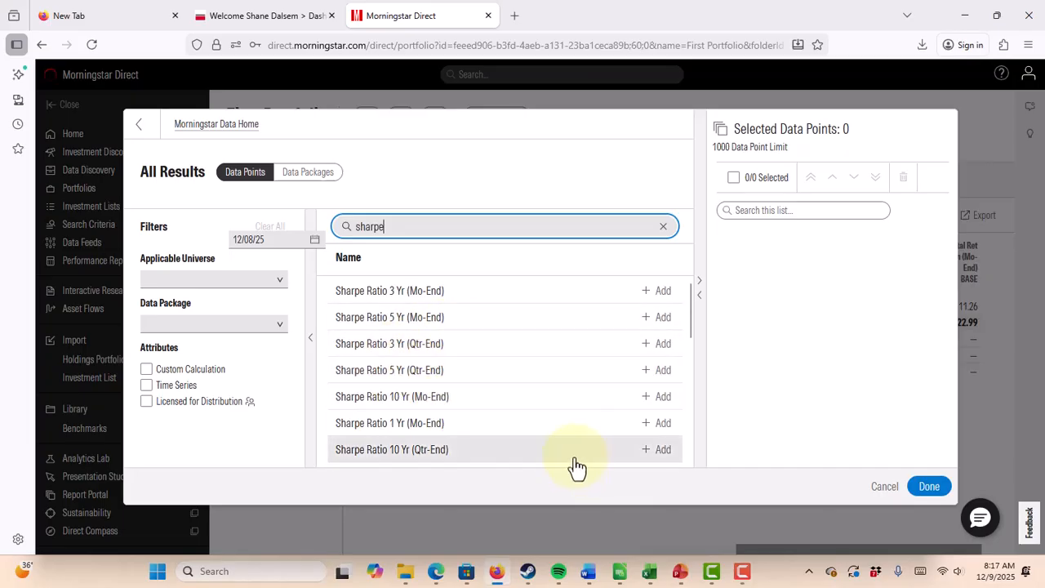
Review the Sharpe ratio data points, read the definition of Sharpe Ratio 3 Yr (Mo-End), and add it to the selected data points.
scroll(448, 377, "down", 1)
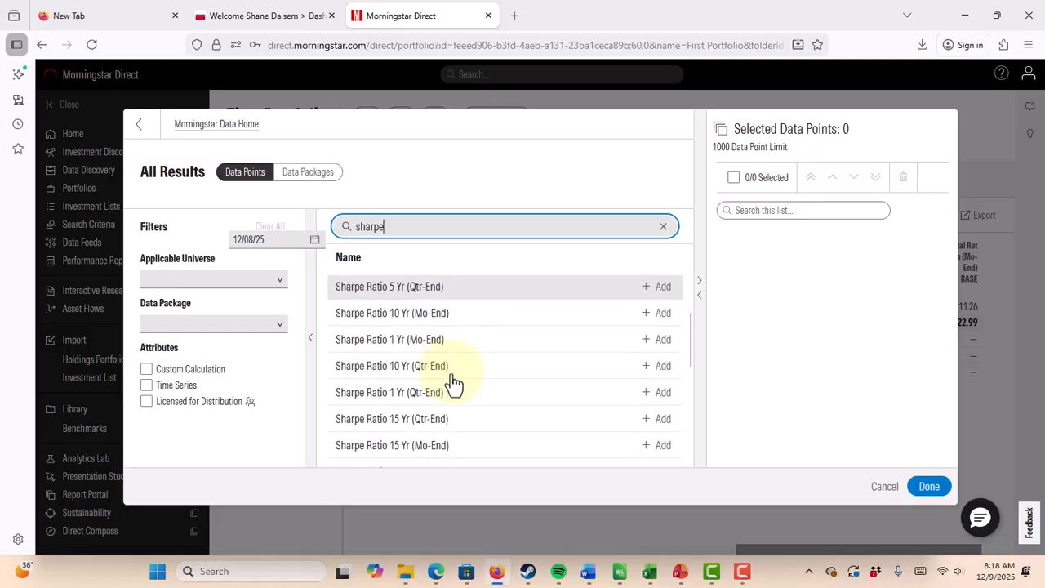
scroll(427, 364, "up", 1)
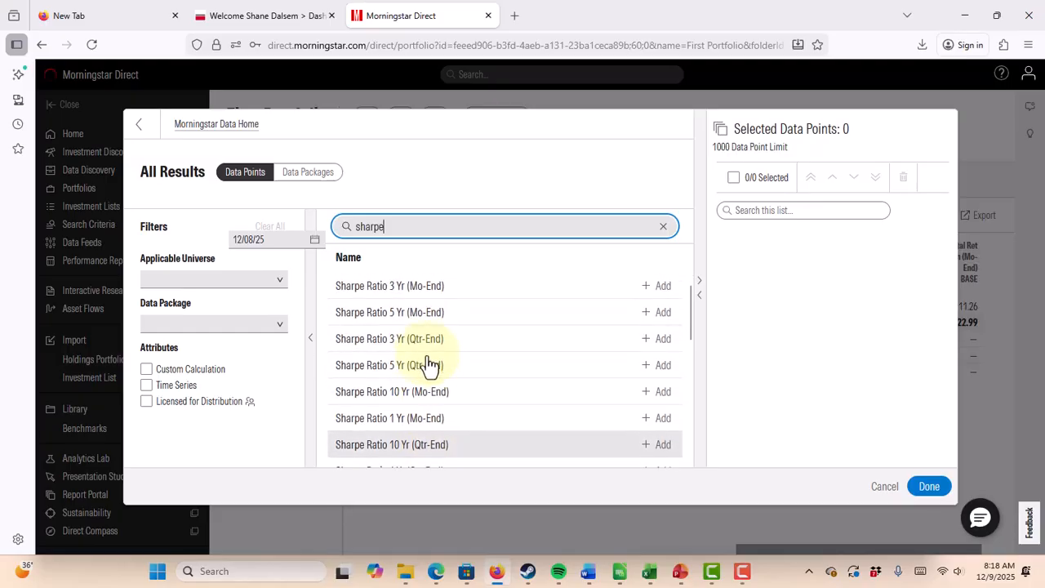
scroll(429, 365, "down", 1)
scroll(428, 365, "down", 1)
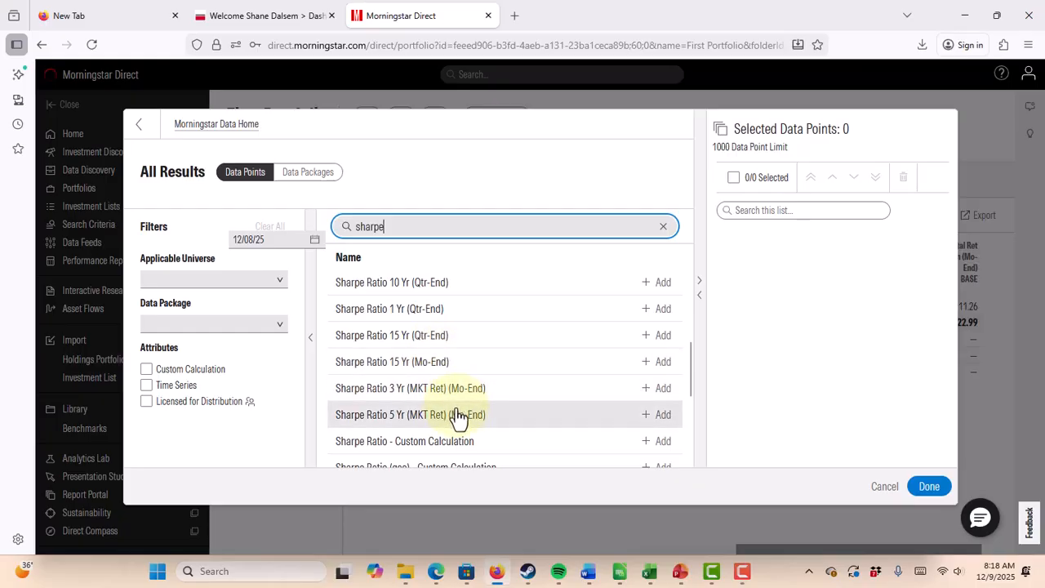
scroll(433, 363, "down", 1)
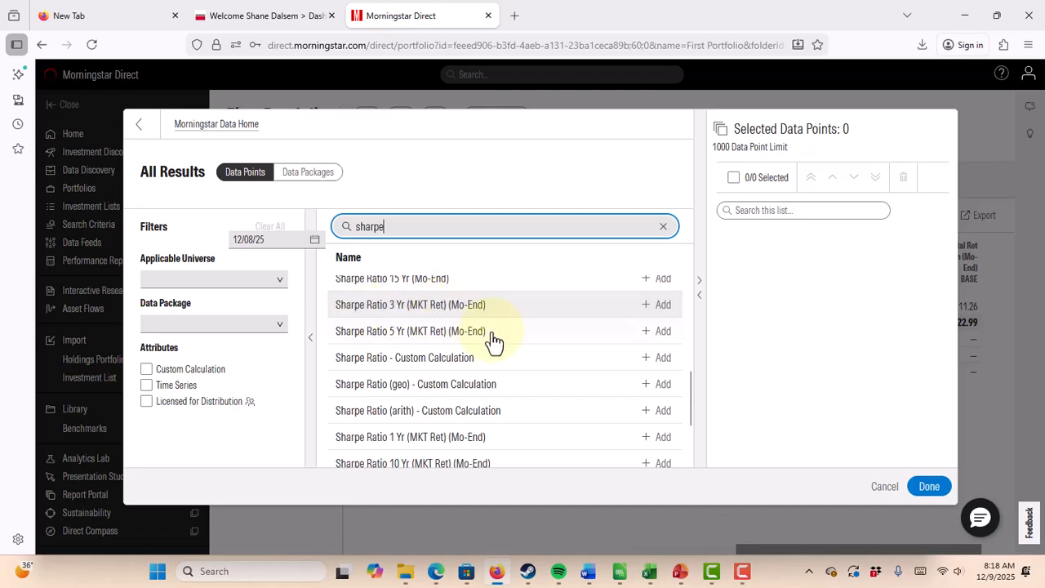
scroll(481, 343, "down", 1)
scroll(482, 343, "up", 3)
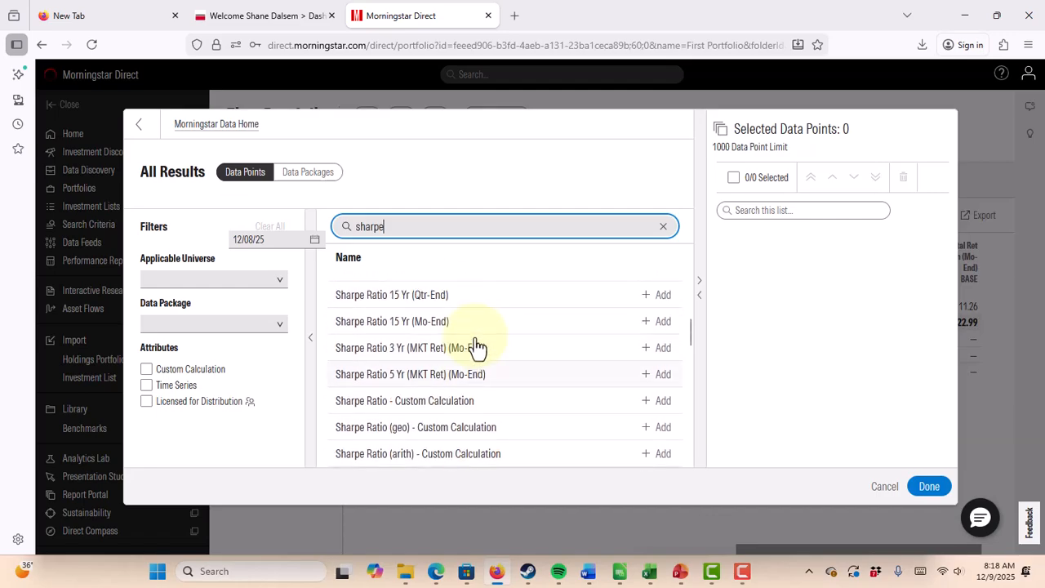
left_click(393, 296)
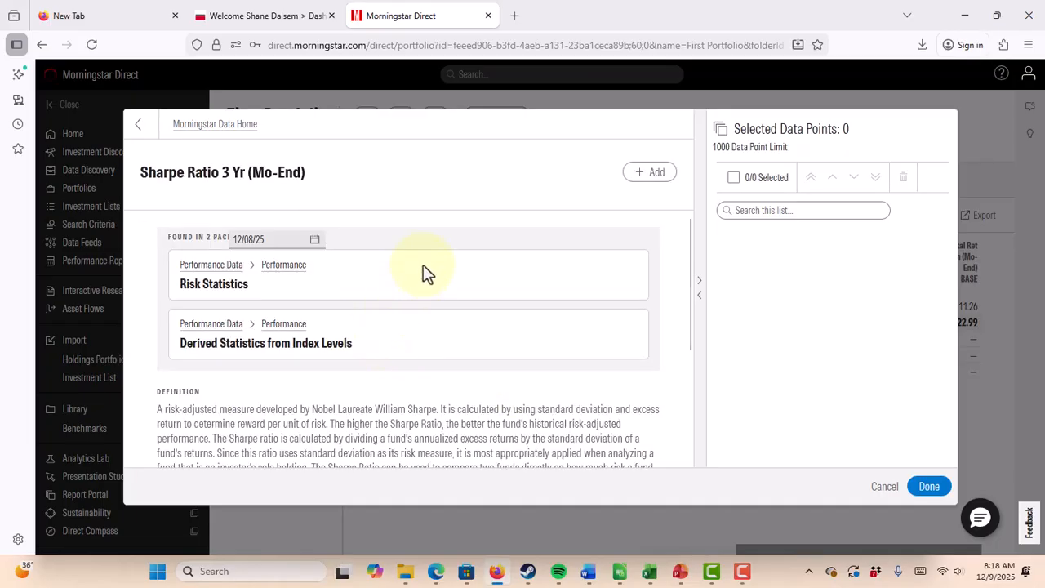
scroll(423, 264, "down", 1)
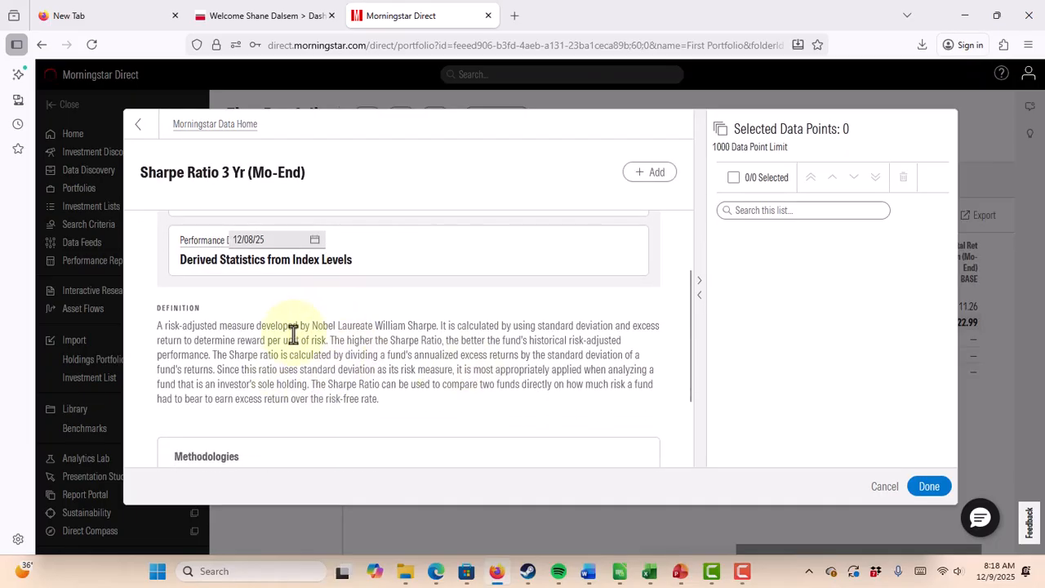
scroll(292, 335, "down", 1)
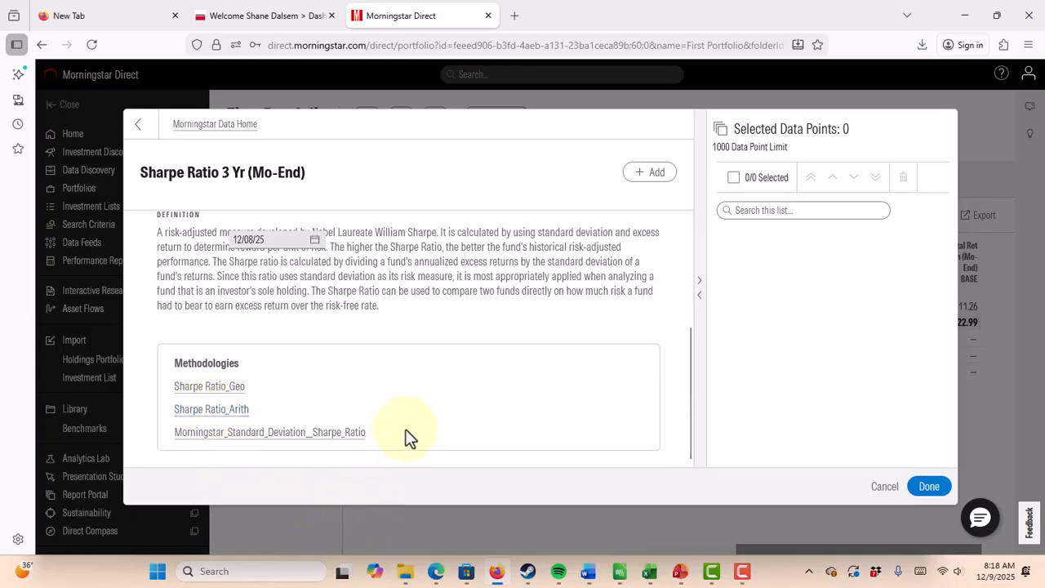
scroll(405, 429, "up", 3)
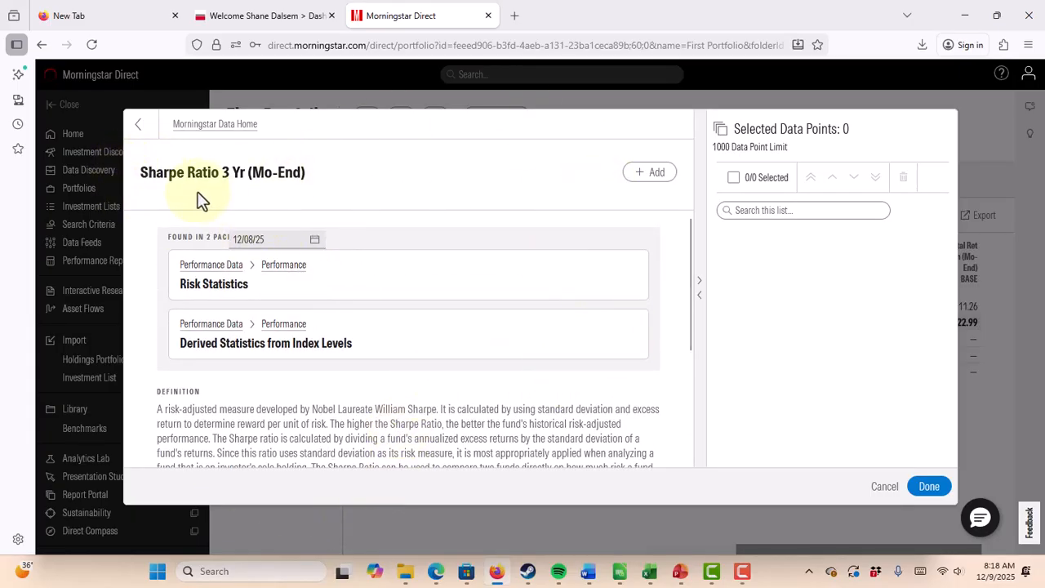
left_click(646, 181)
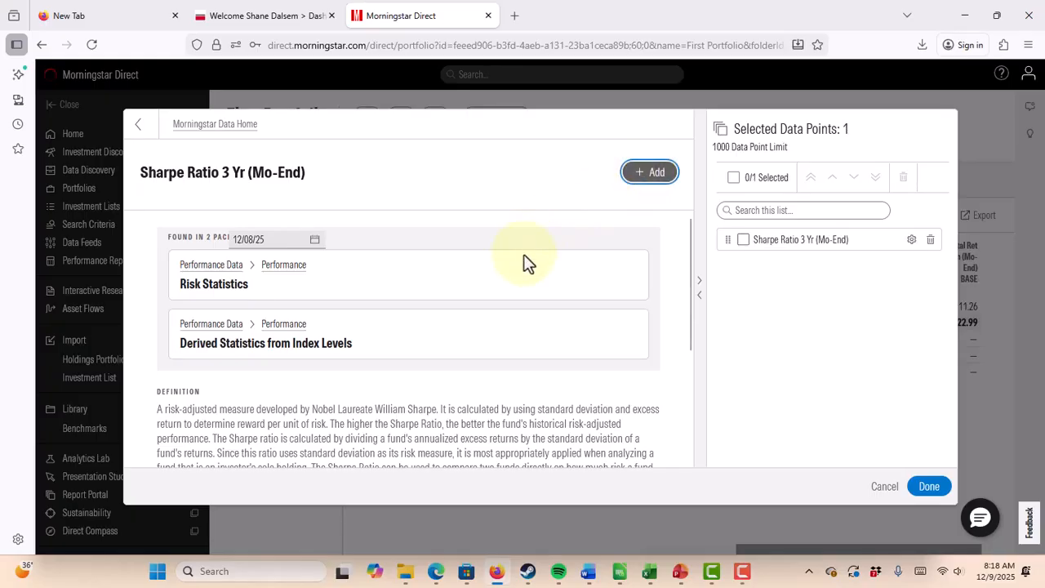
Search the data points for alpha, add Alpha 3 Yr (Mo-End), and apply the selection to the holdings grid.
left_click(138, 125)
left_click_drag(426, 226, 187, 226)
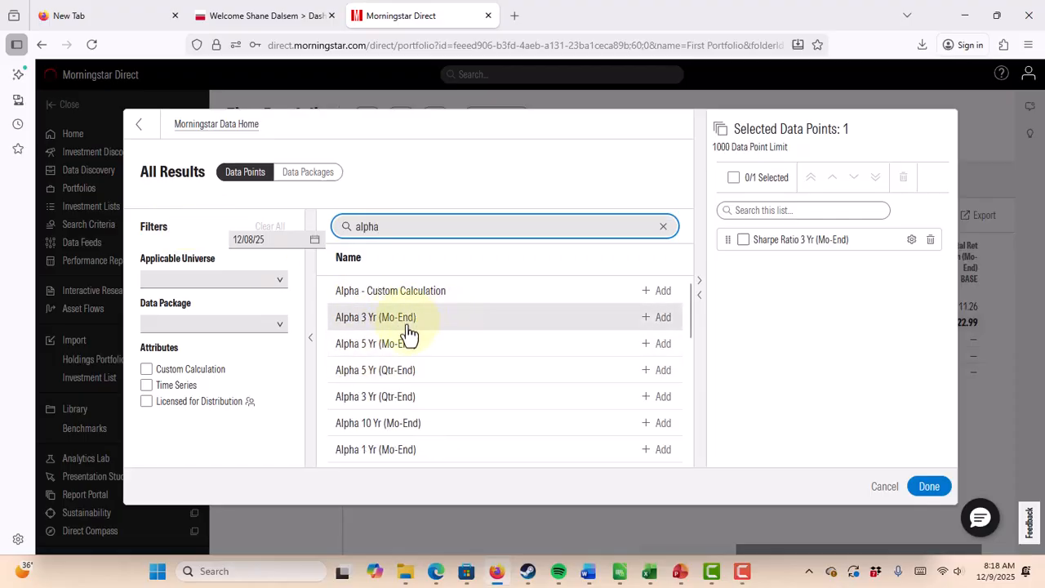
scroll(400, 415, "down", 3)
scroll(409, 412, "down", 2)
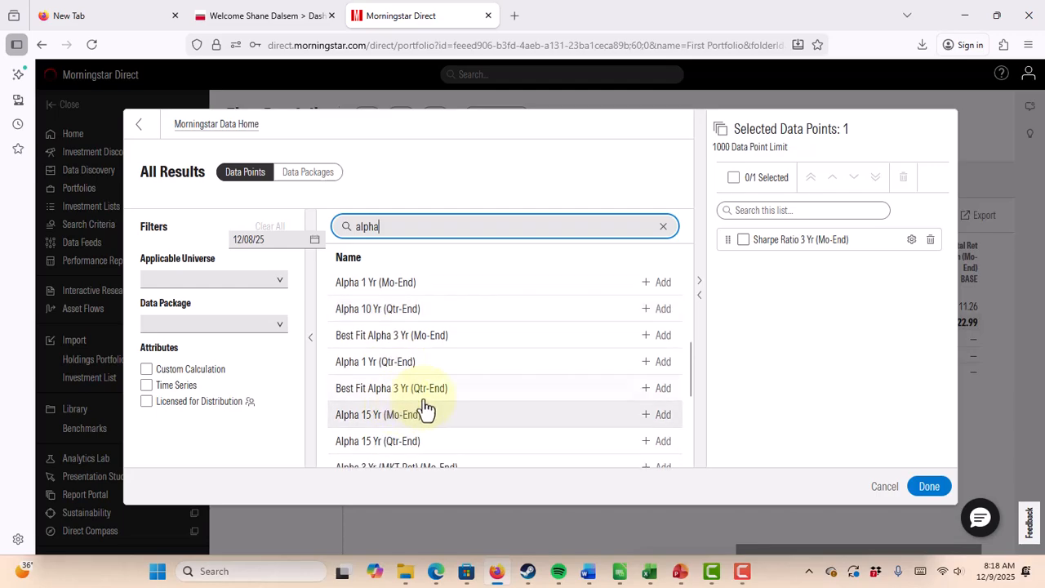
scroll(422, 400, "down", 2)
scroll(420, 398, "up", 2)
scroll(415, 383, "up", 5)
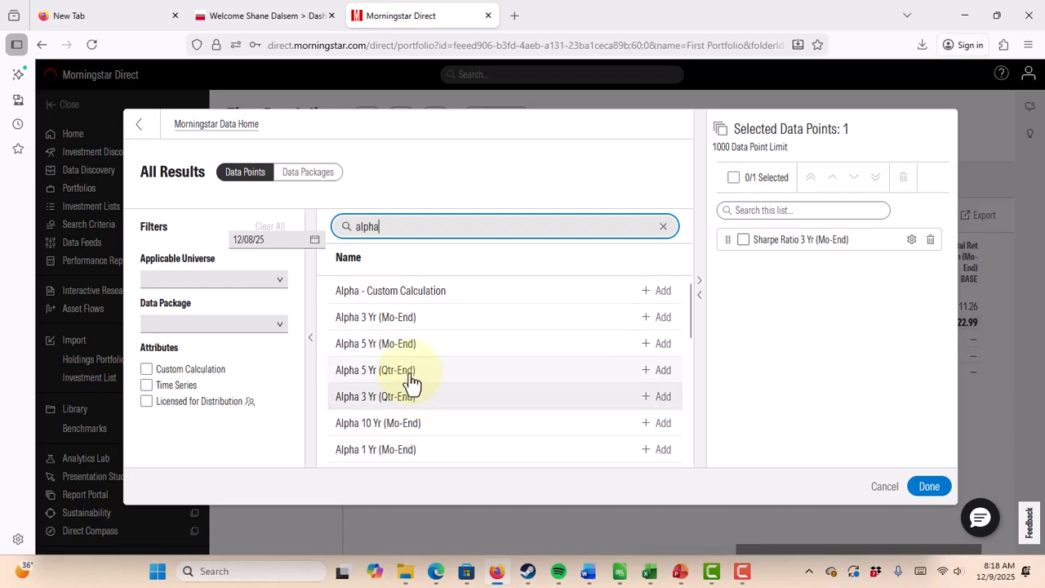
left_click(378, 318)
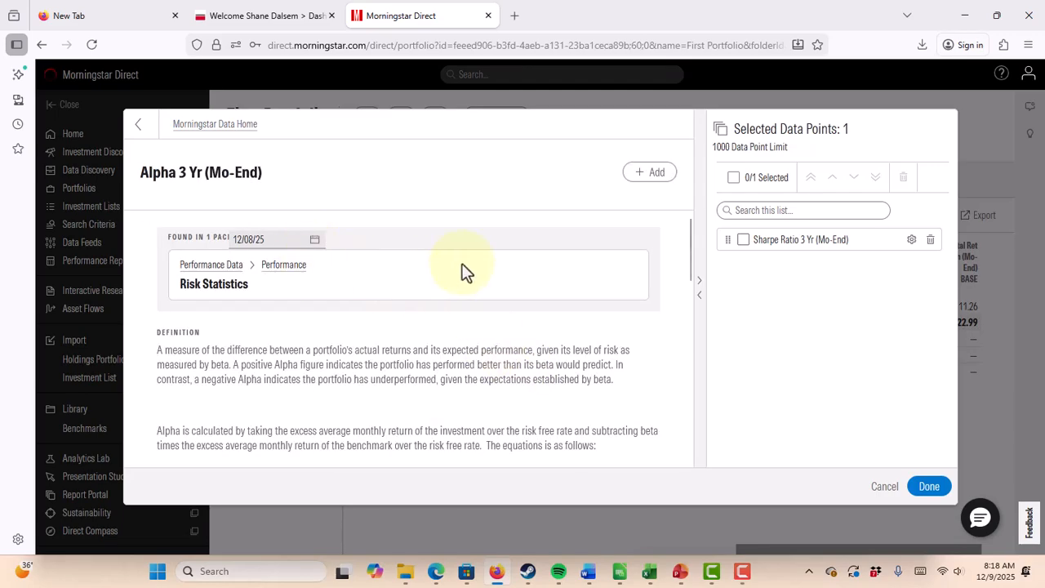
left_click(648, 176)
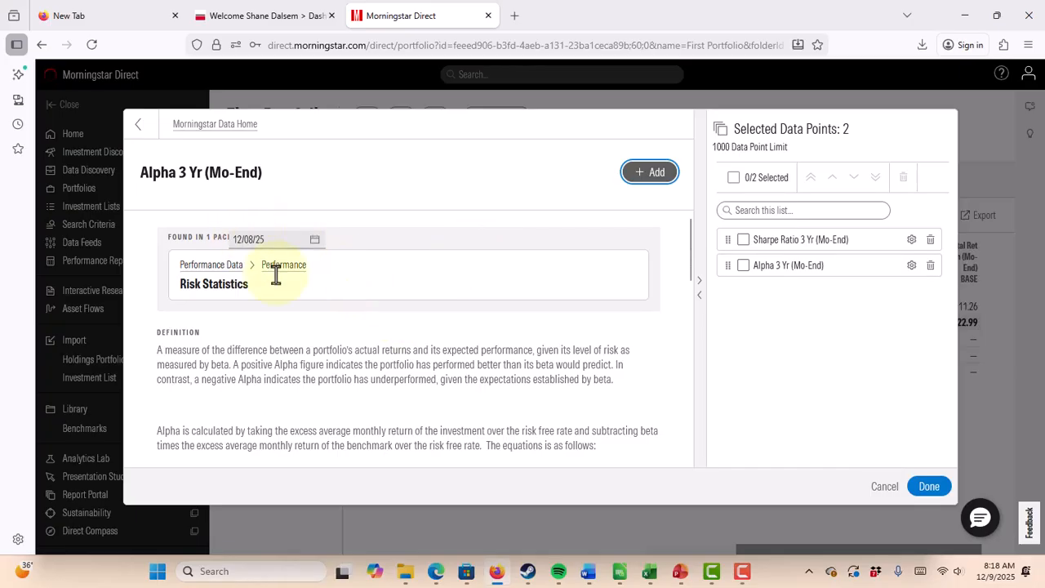
left_click(138, 124)
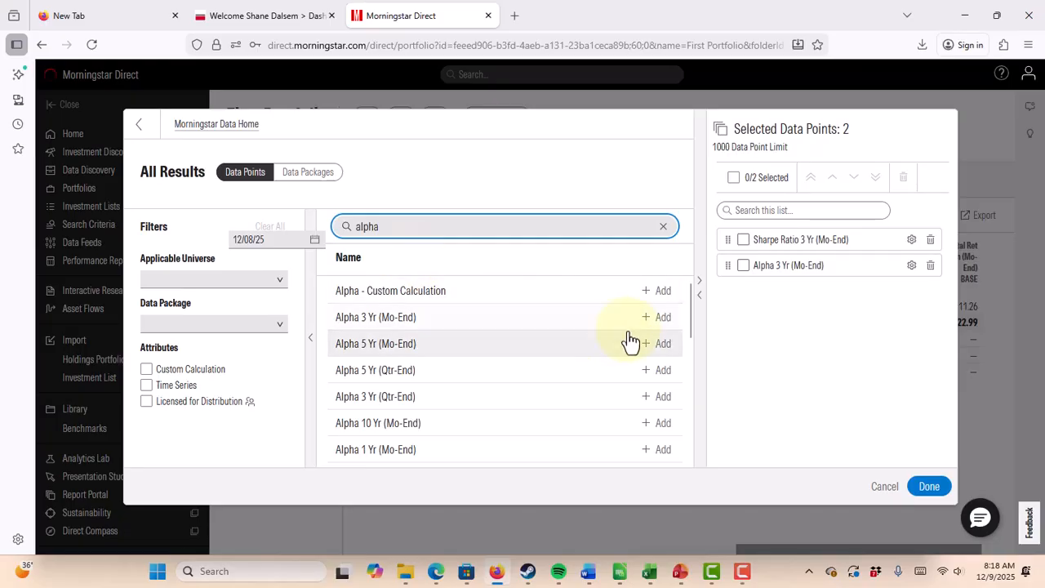
left_click(929, 488)
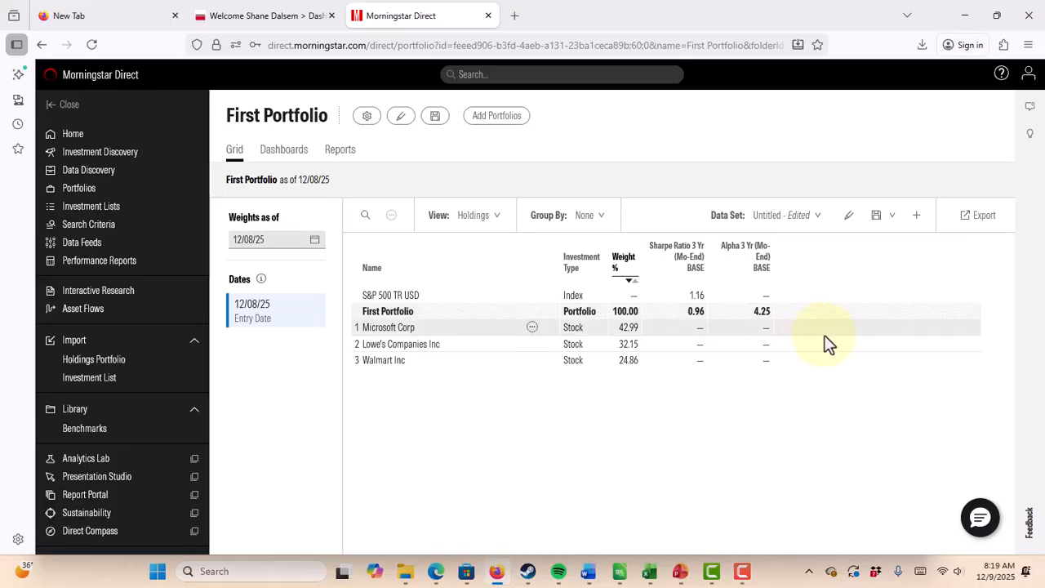
Start creating a data set and save the edited one under the name First Portfolio Performance.
left_click(915, 217)
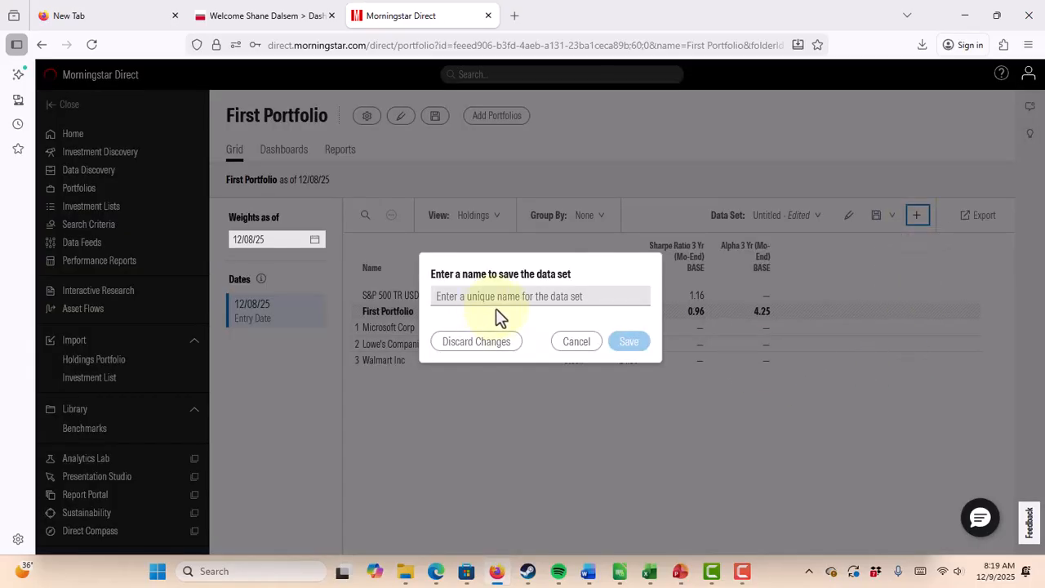
left_click(587, 344)
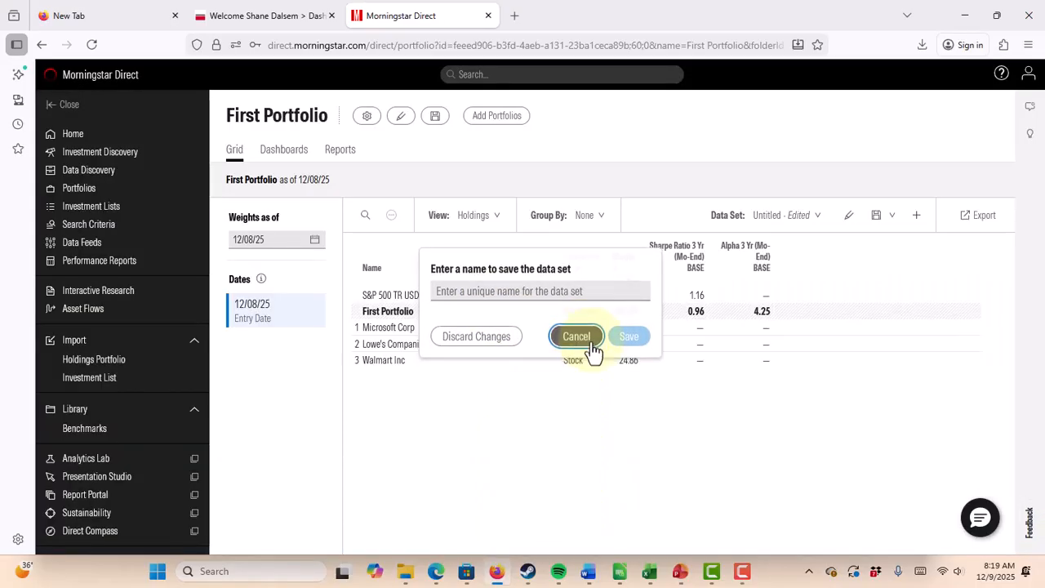
left_click(916, 217)
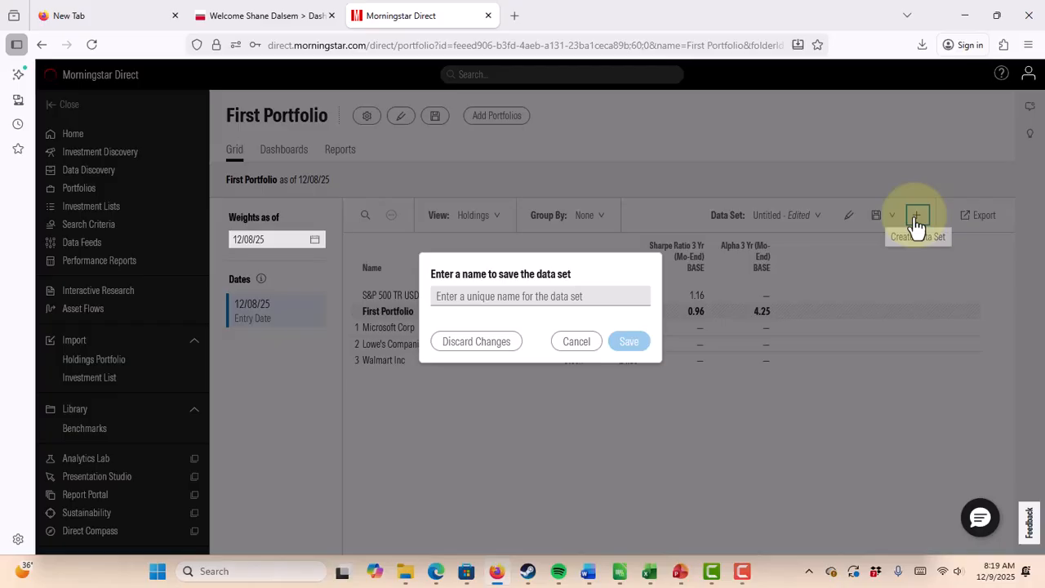
left_click(482, 298)
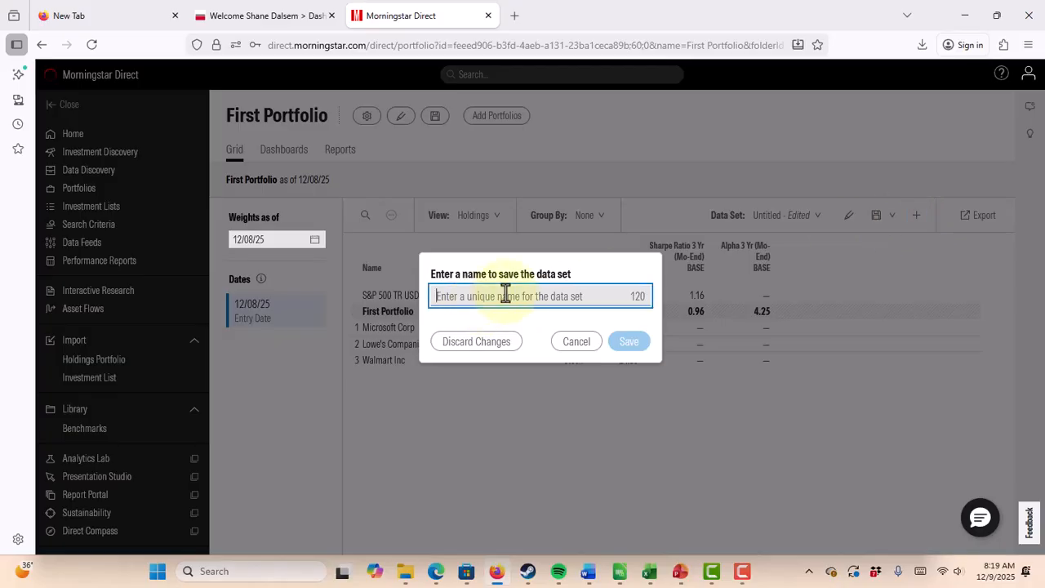
type("First")
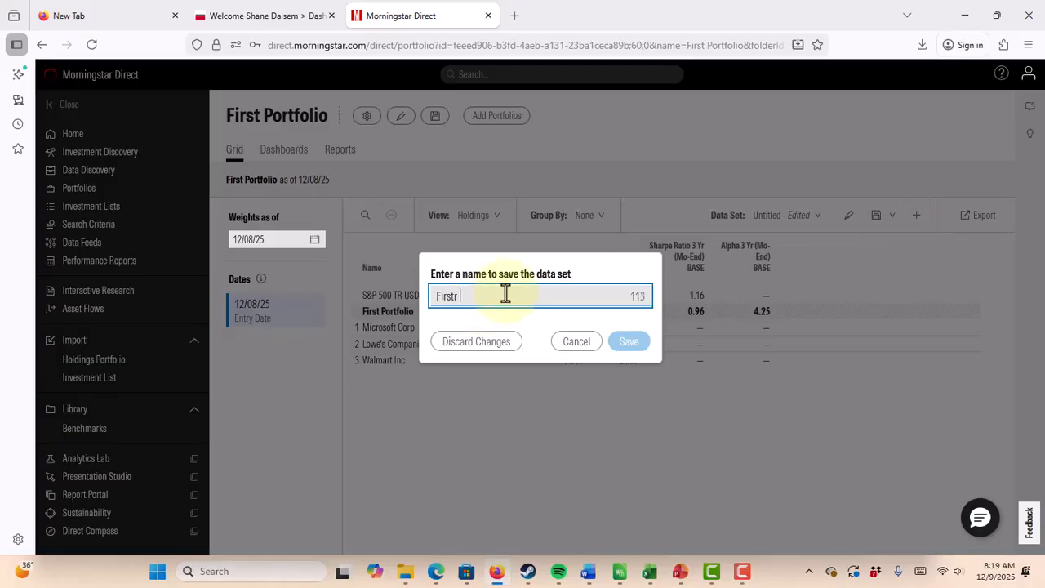
type(" Portfolio")
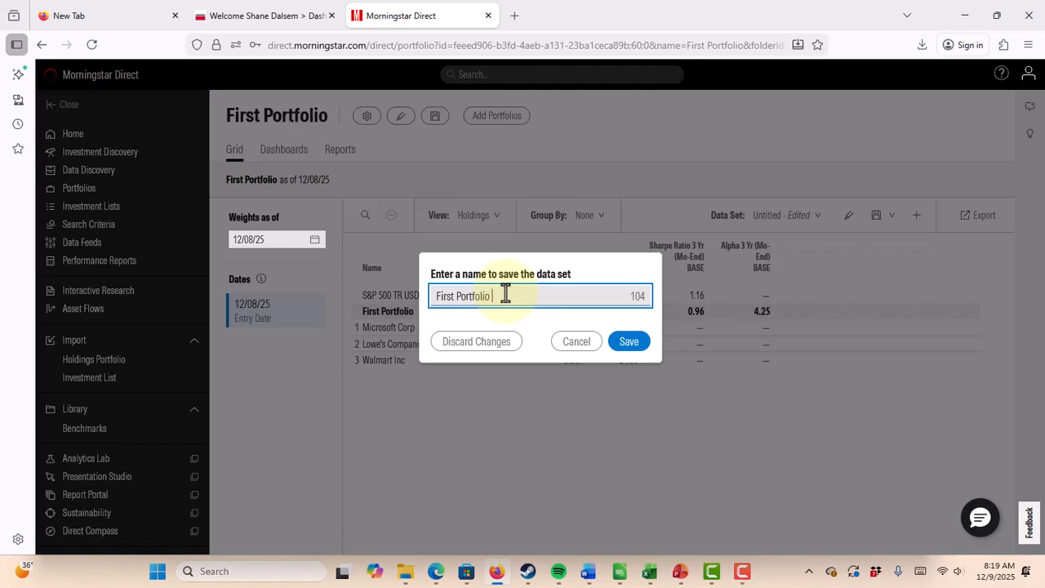
type(" Performance")
left_click(627, 344)
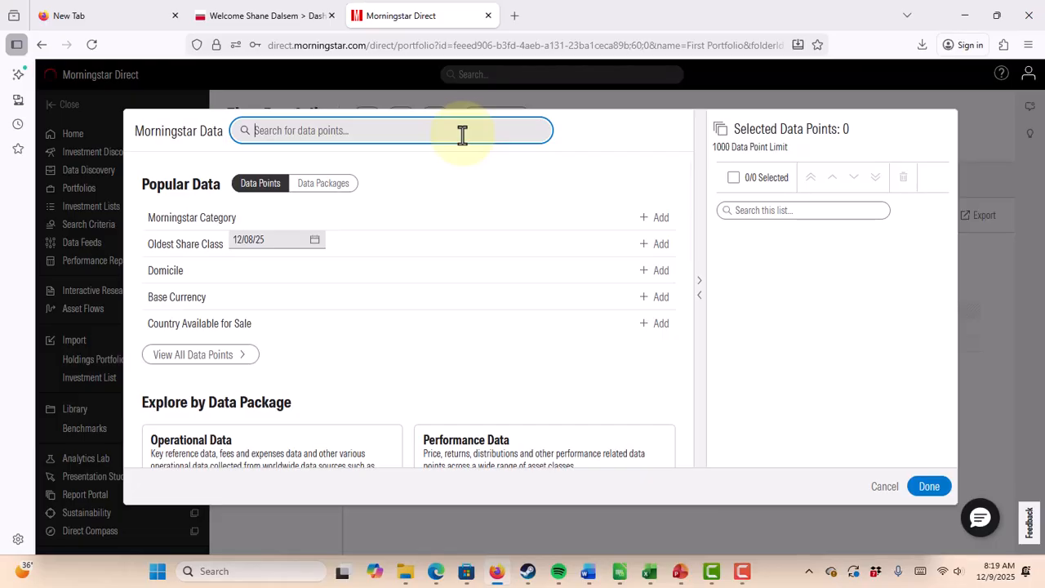
Search the data points for sharpe and add Sharpe Ratio 3 Yr (Mo-End) to the empty selection.
type("sharpe")
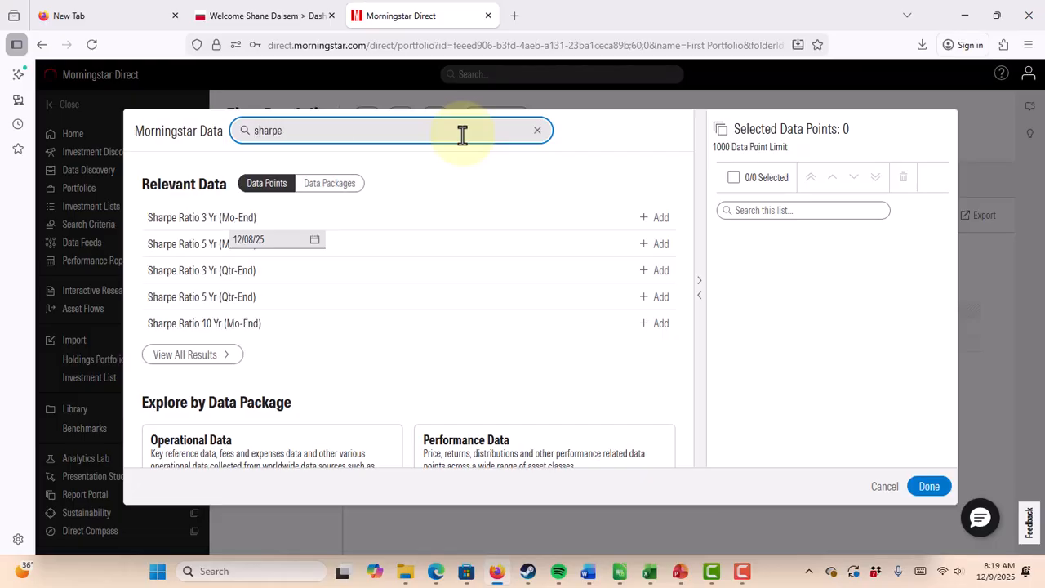
left_click(204, 219)
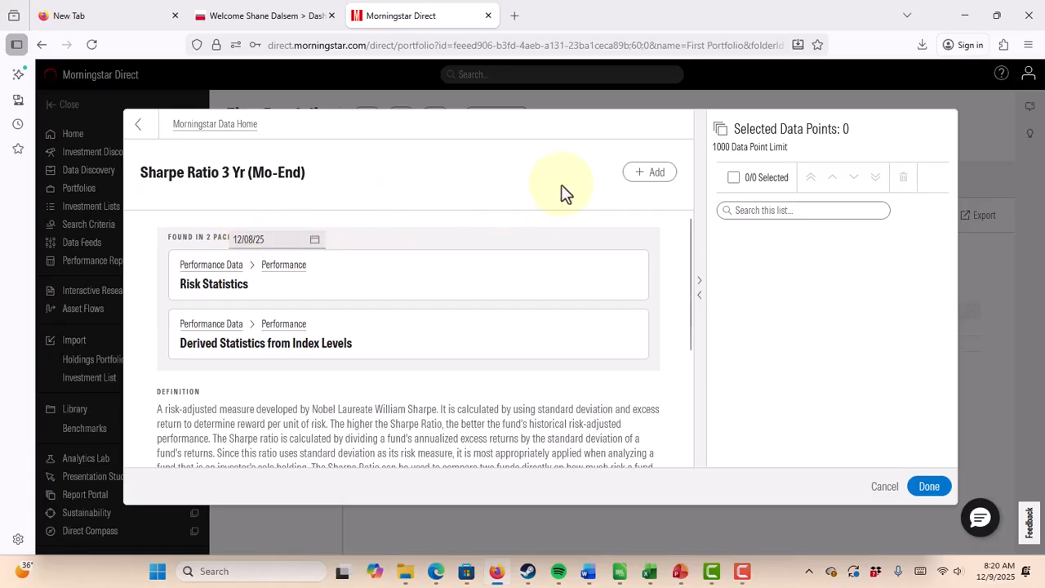
left_click(655, 171)
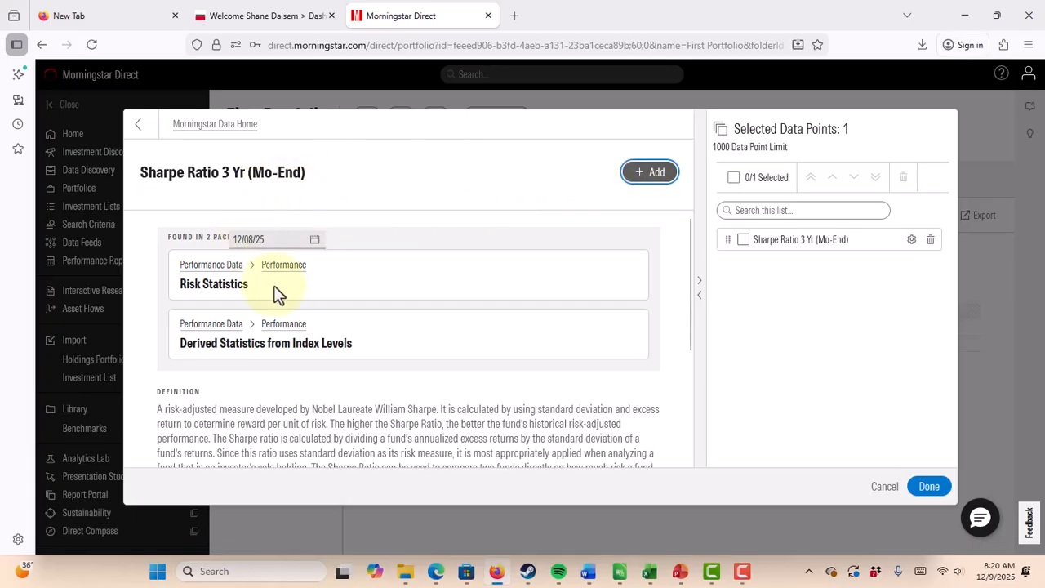
left_click(138, 125)
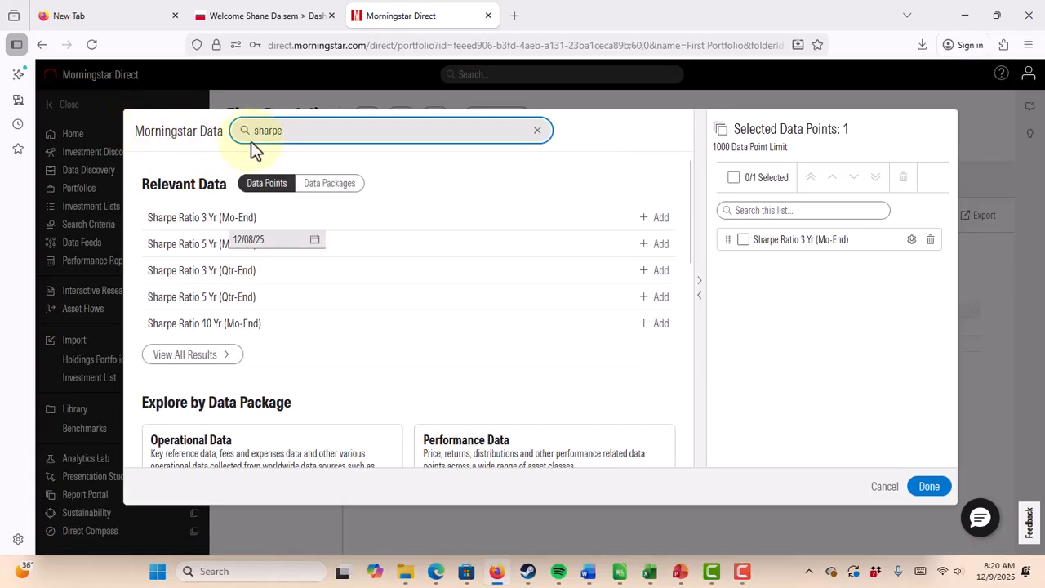
Replace the search term with alpha and add Alpha 3 Yr (Mo-End) to the selected data points.
key("BackSpace")
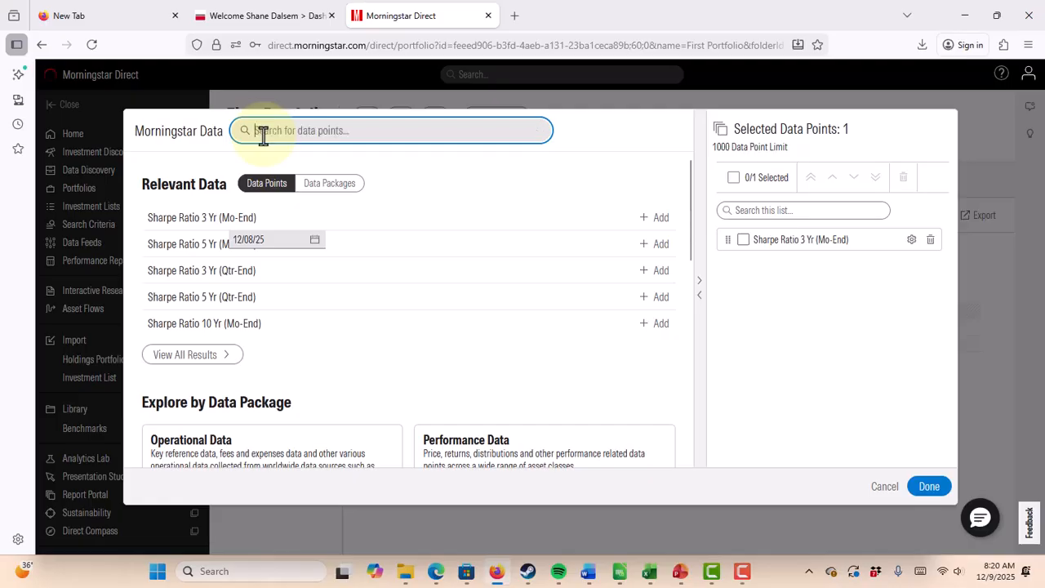
type("alpha")
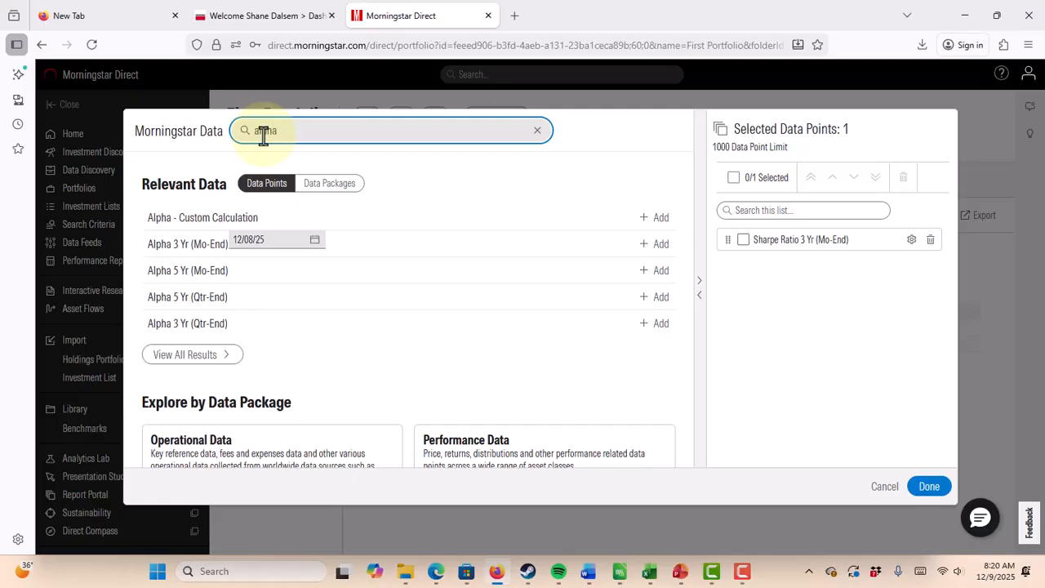
left_click(166, 250)
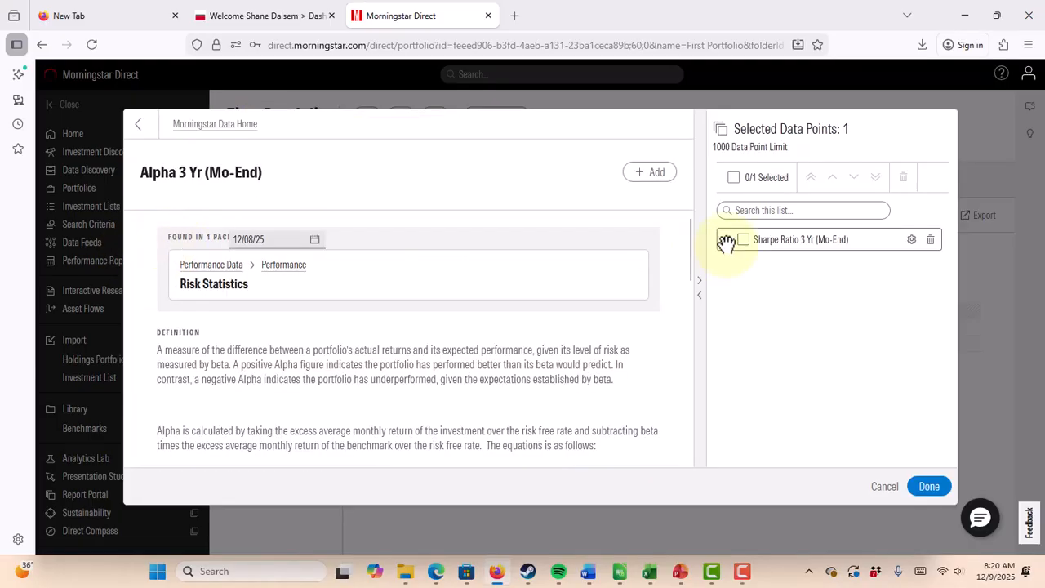
left_click(653, 172)
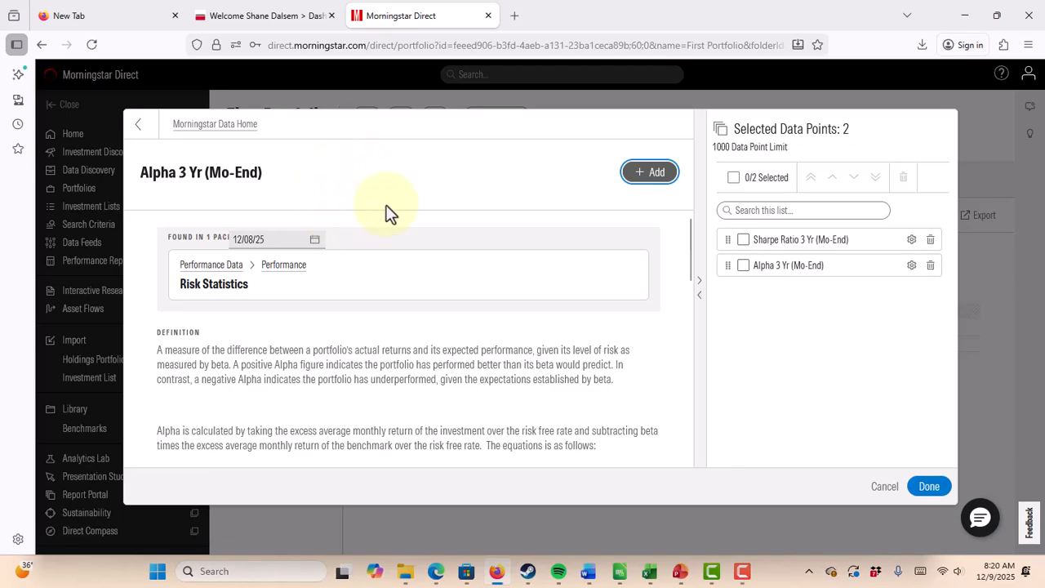
left_click(138, 124)
Search the data points for "total re" and add Total Ret Annlzd 3 Yr (Mo-End) to the selection.
left_click_drag(334, 133, 30, 126)
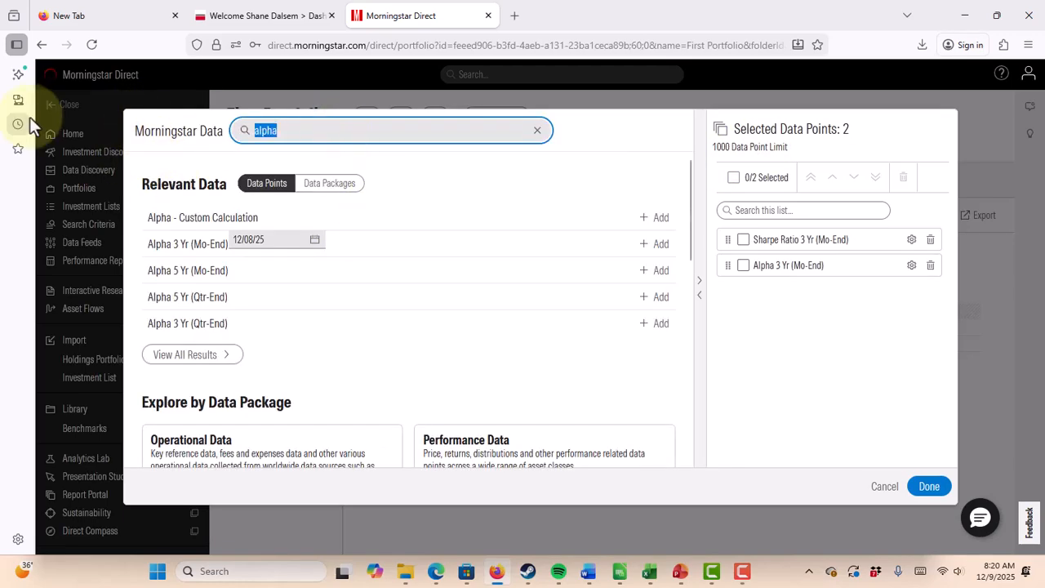
type("total re")
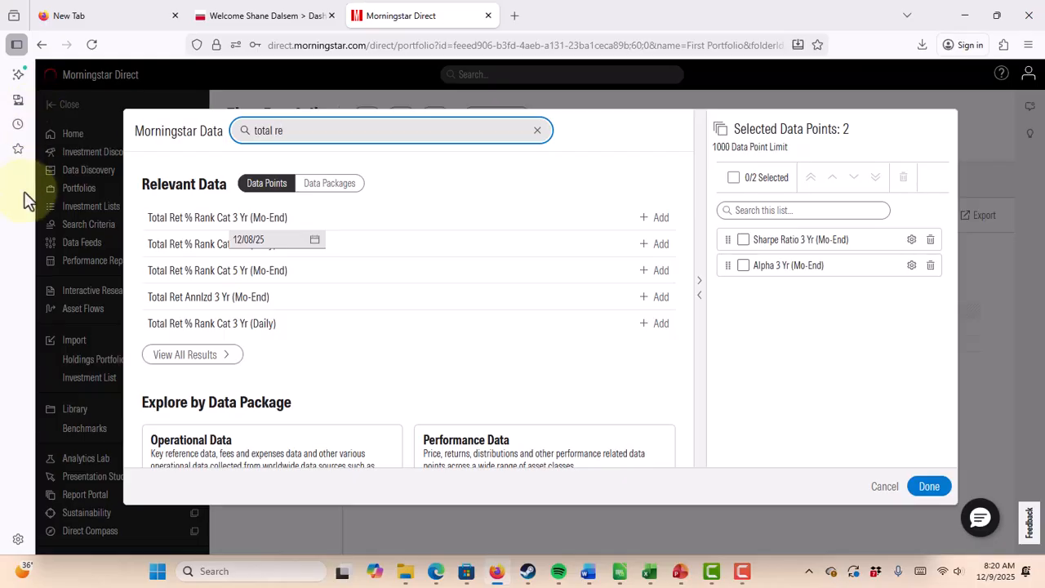
scroll(264, 299, "down", 2)
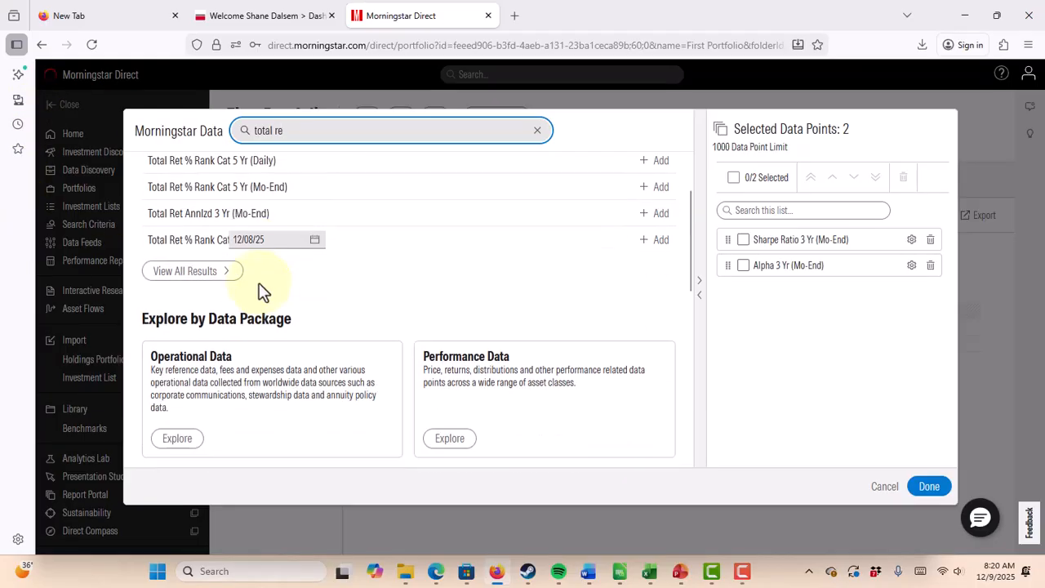
scroll(259, 291, "up", 2)
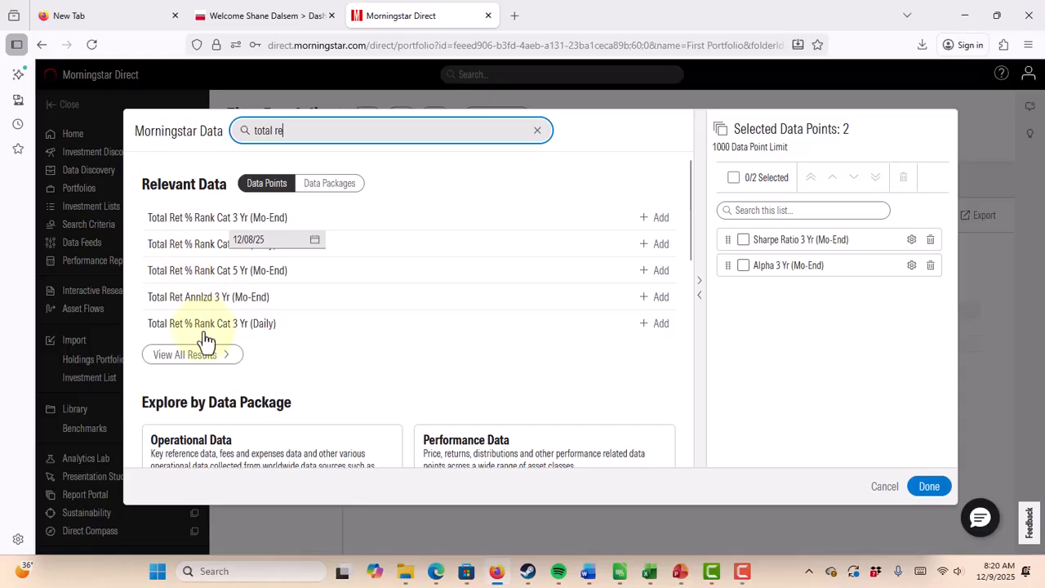
left_click(190, 303)
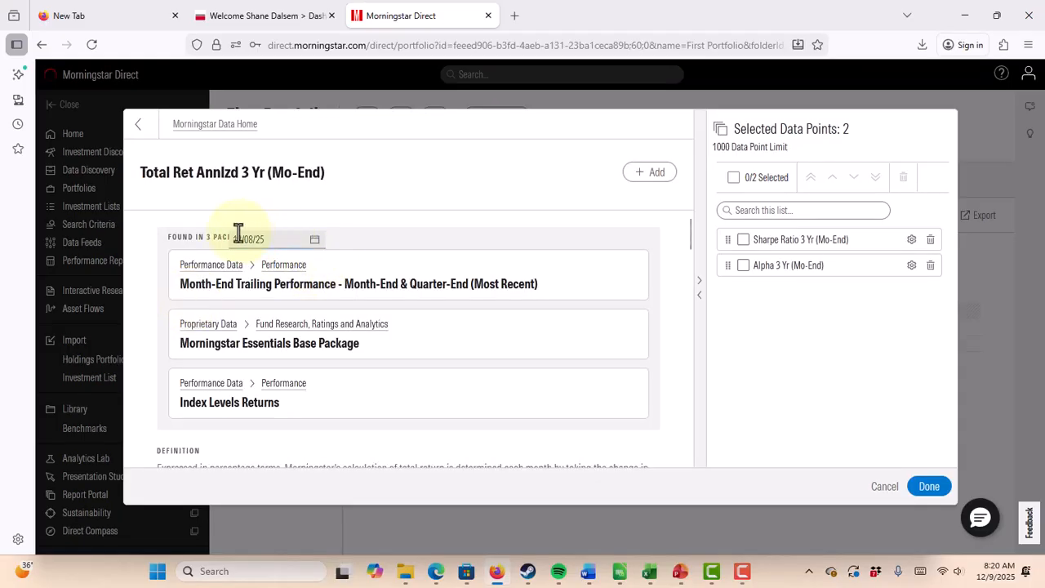
left_click(625, 176)
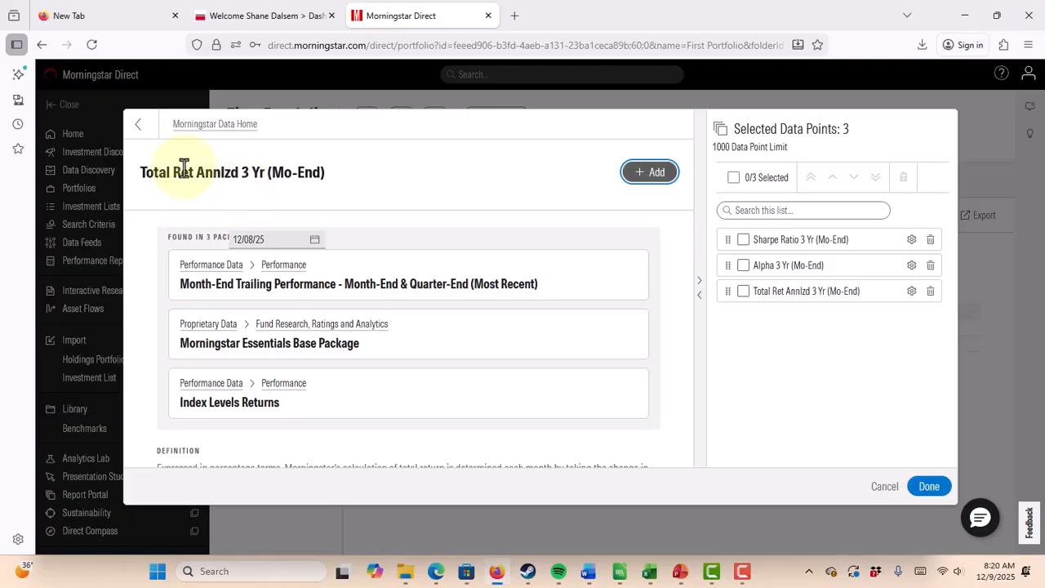
left_click(141, 127)
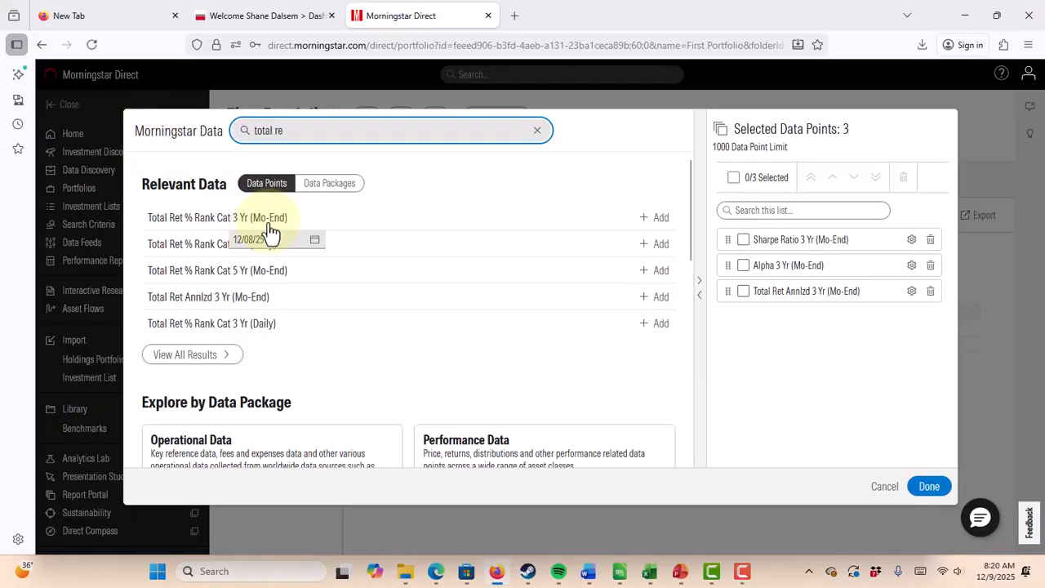
List all total return results and add Total Ret 1 Yr (Mo-End) to the selected data points.
left_click(204, 356)
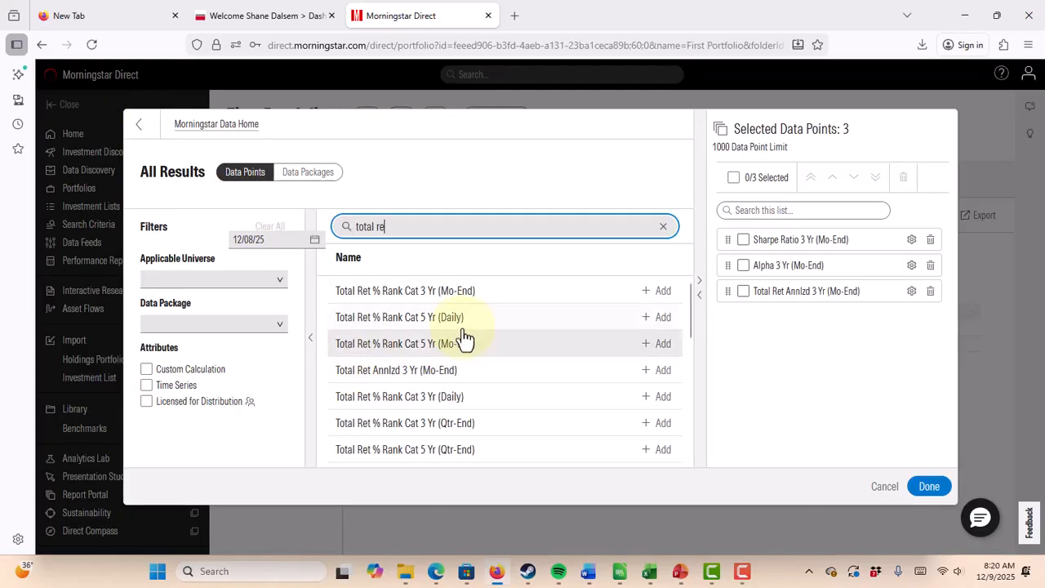
scroll(464, 337, "down", 2)
scroll(464, 337, "down", 3)
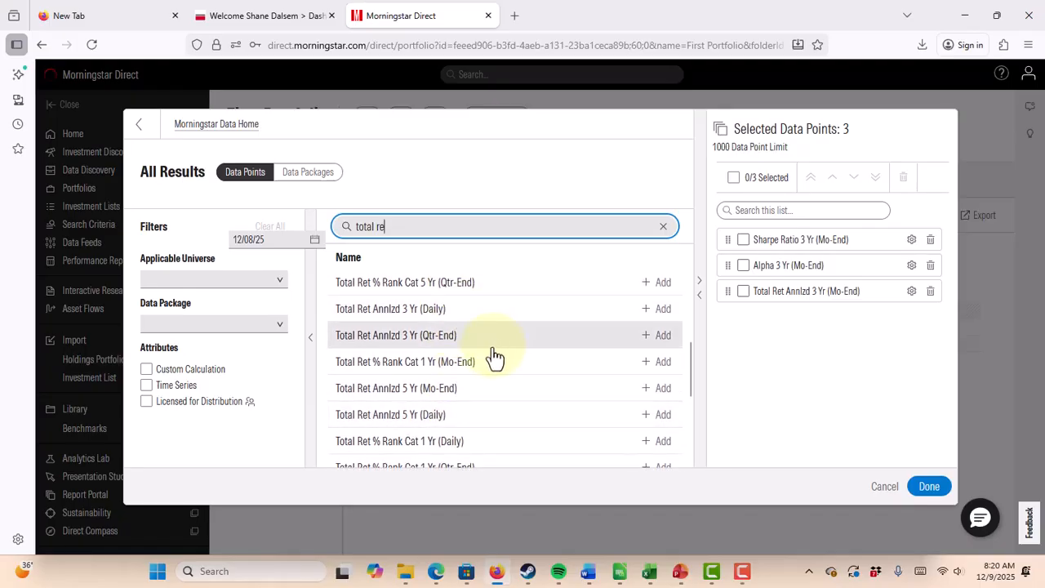
scroll(494, 357, "down", 3)
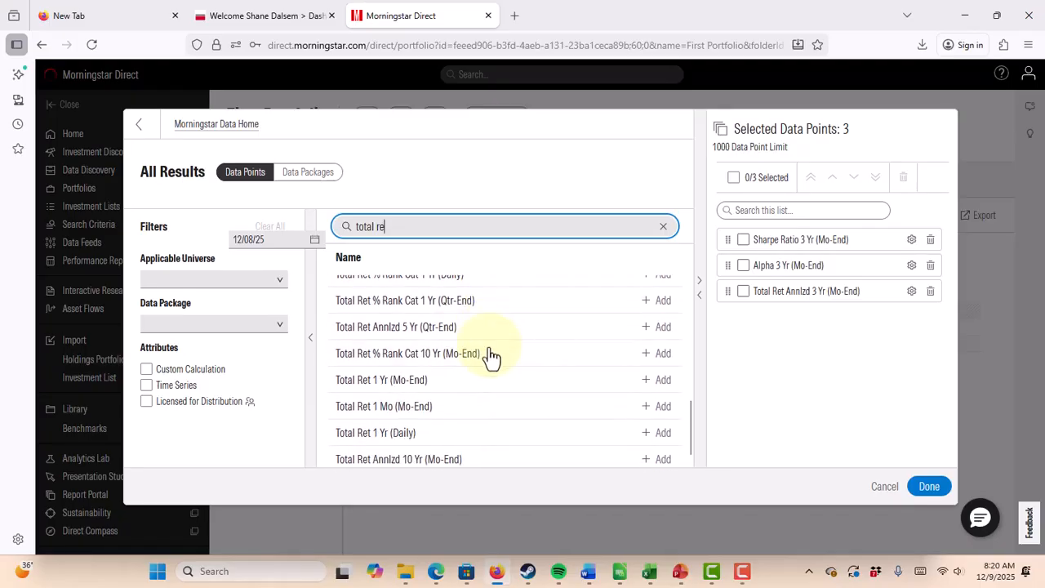
left_click(378, 371)
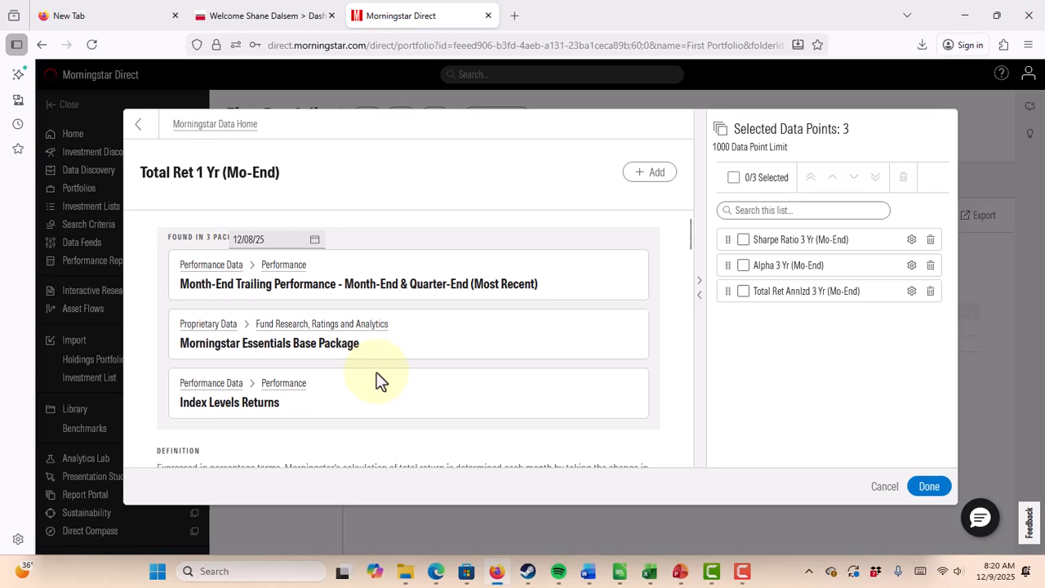
left_click(631, 179)
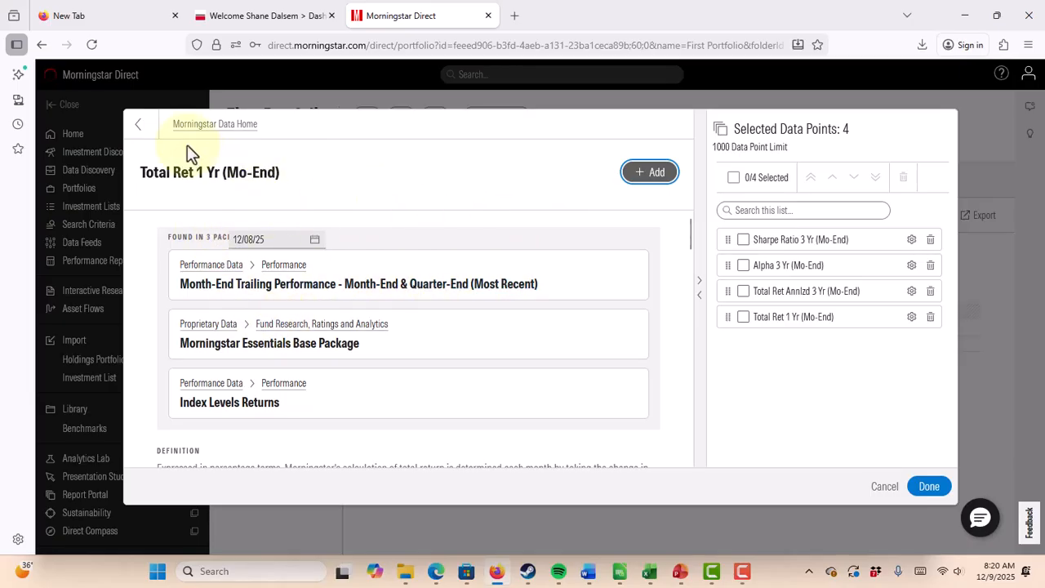
left_click(139, 126)
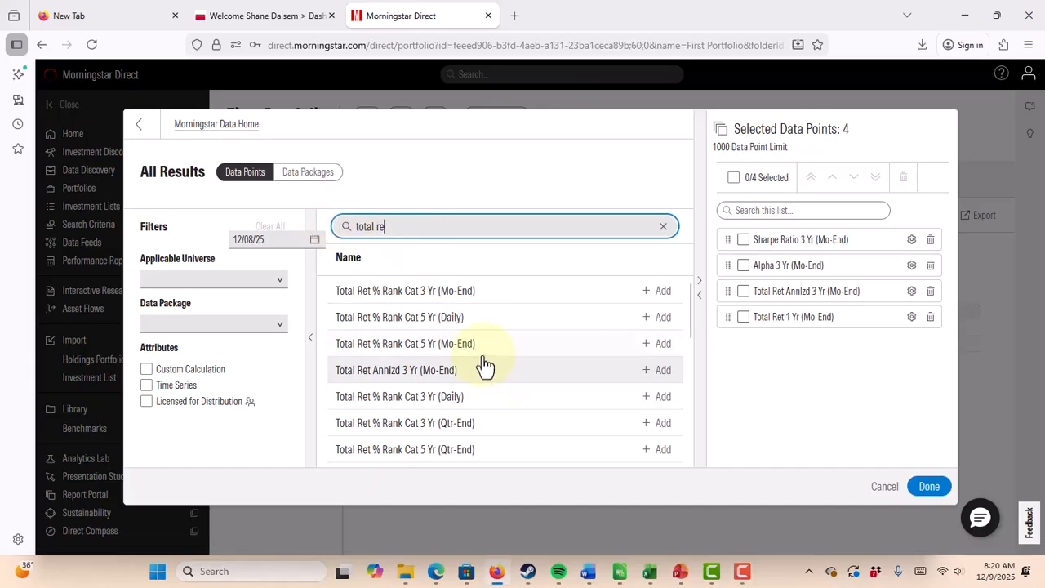
Find Total Ret Annlzd 5 Yr (Mo-End) in the total return results and add it to the selected data points.
scroll(485, 366, "down", 2)
scroll(482, 365, "down", 2)
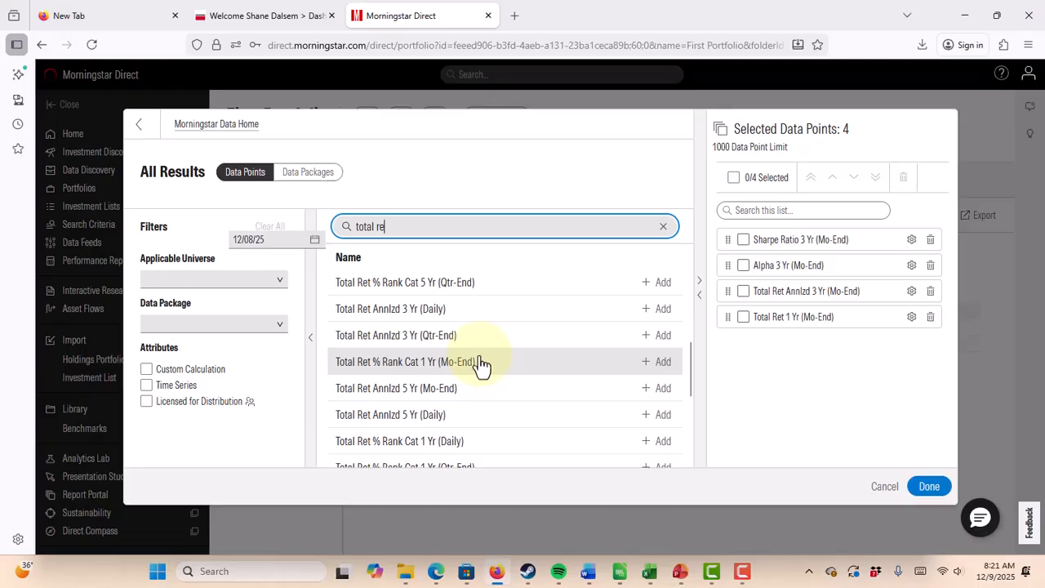
left_click(428, 391)
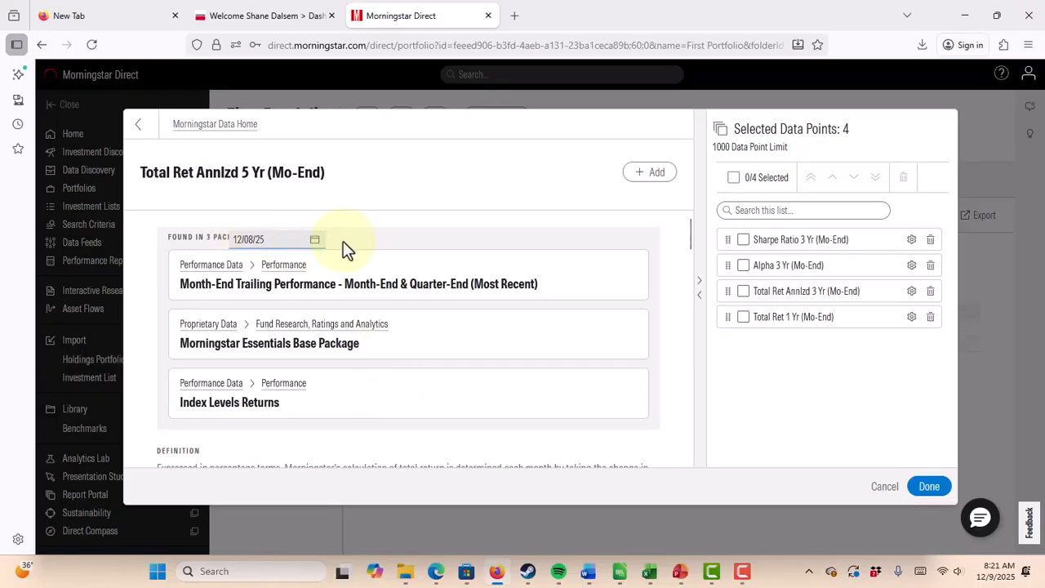
left_click(645, 173)
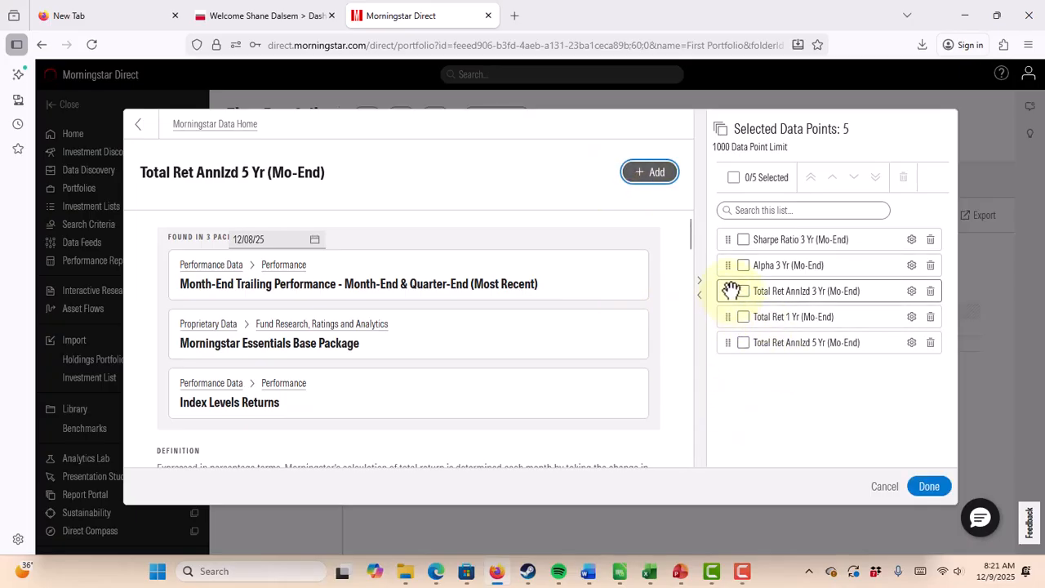
Order the data points as Total Ret 1 Yr, Annlzd 3 Yr, Annlzd 5 Yr, Sharpe Ratio, Alpha, and apply the whole selection to the grid.
left_click_drag(729, 292, 719, 241)
left_click_drag(715, 221, 733, 378)
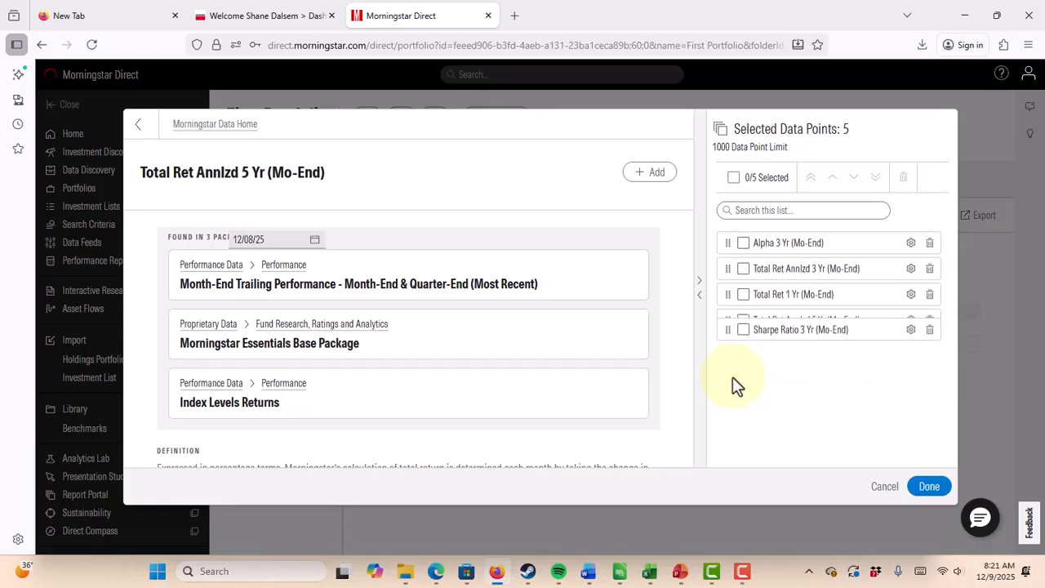
left_click_drag(730, 237, 737, 368)
left_click_drag(729, 267, 727, 290)
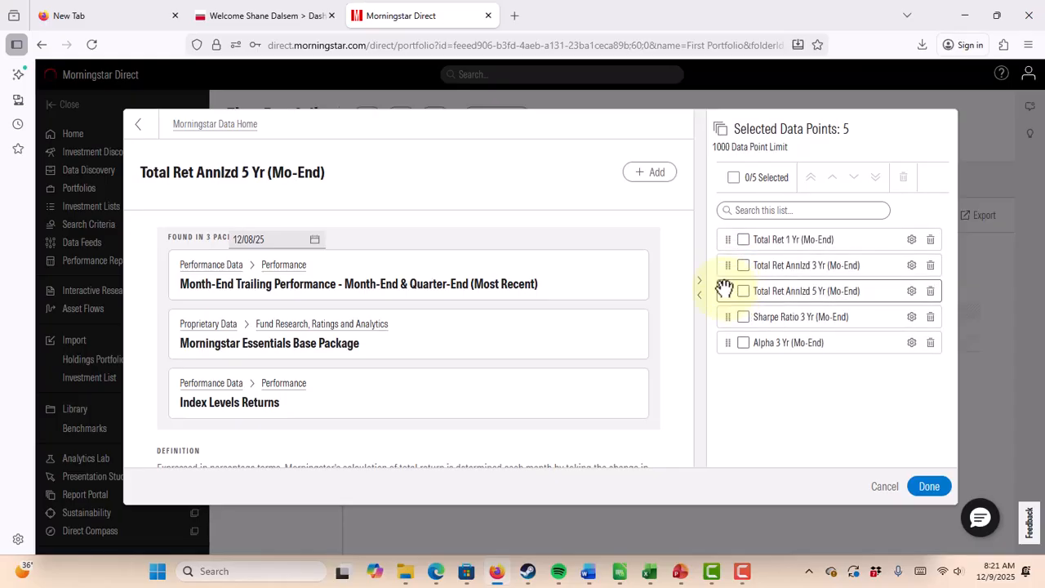
left_click(733, 179)
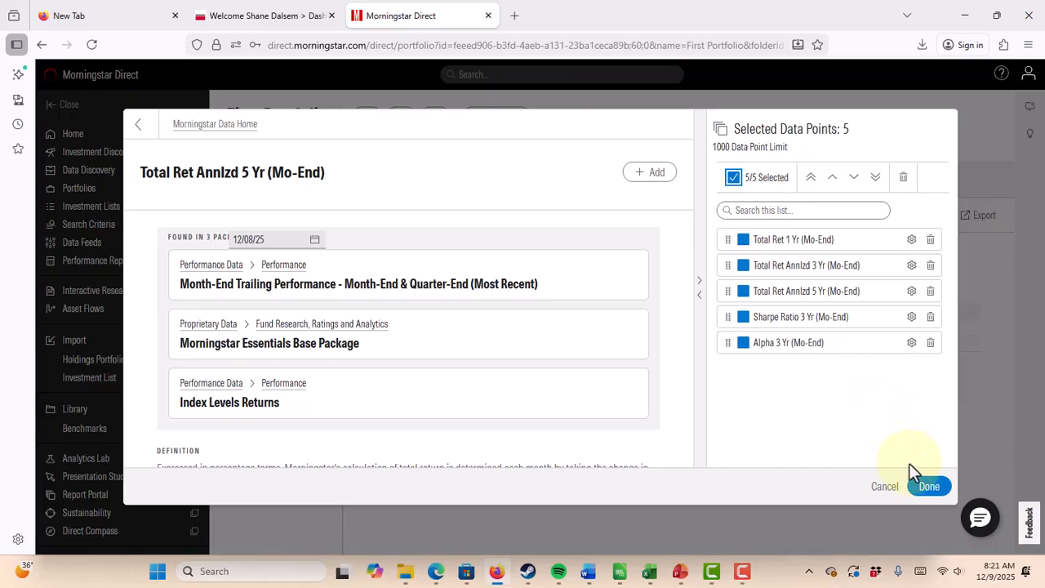
left_click(929, 487)
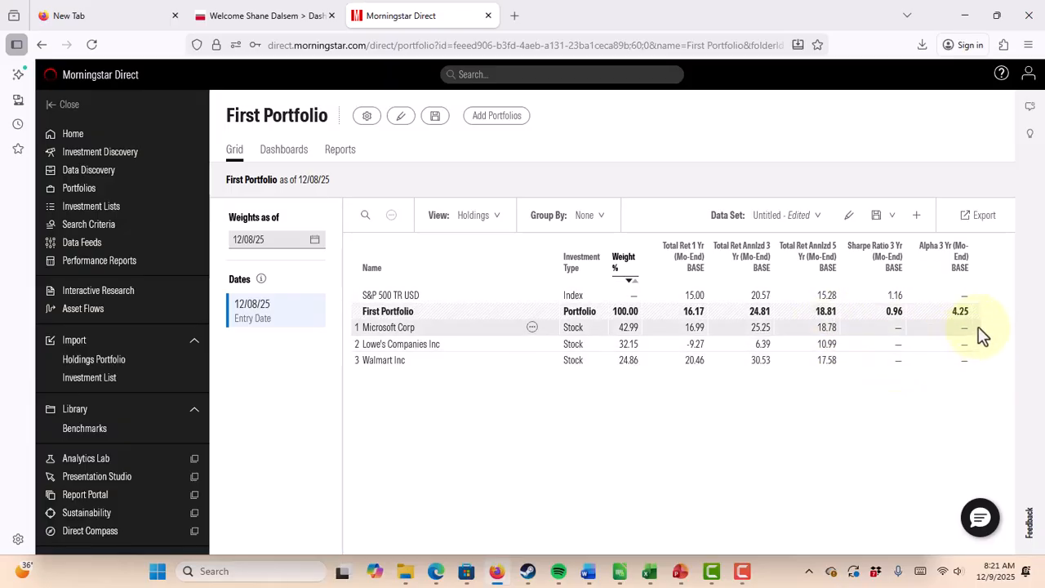
Export the First Portfolio holdings grid, open the downloaded First Portfolio_Holdings_2025-12-08(1).xlsx in Excel and enable editing.
left_click(984, 219)
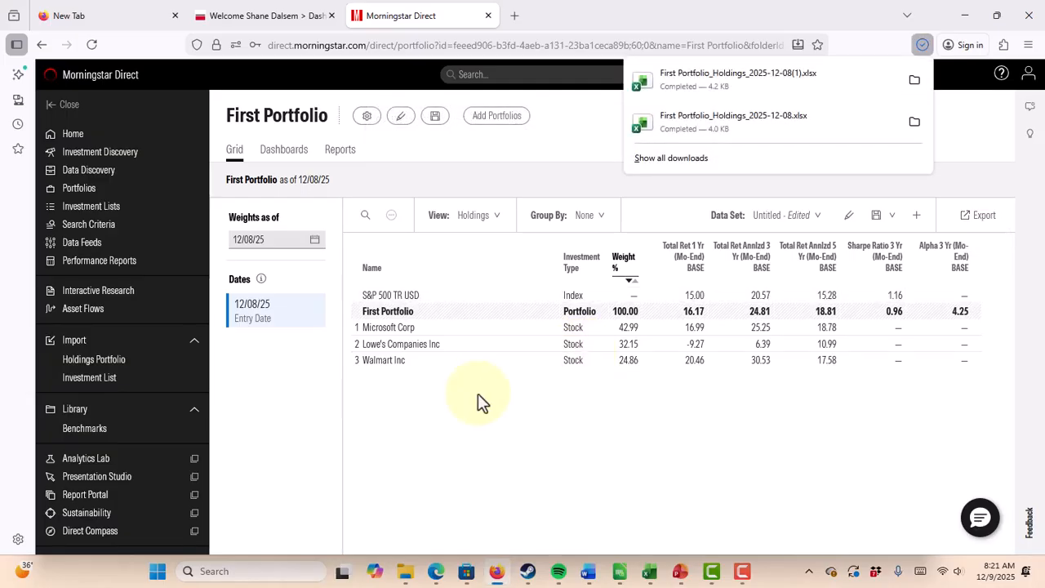
left_click(758, 86)
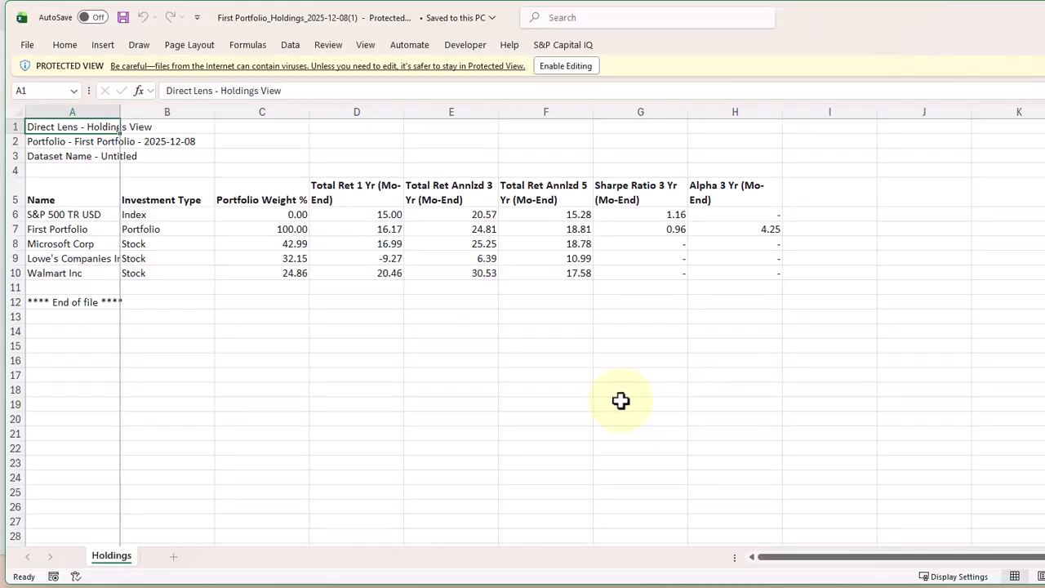
left_click(461, 347)
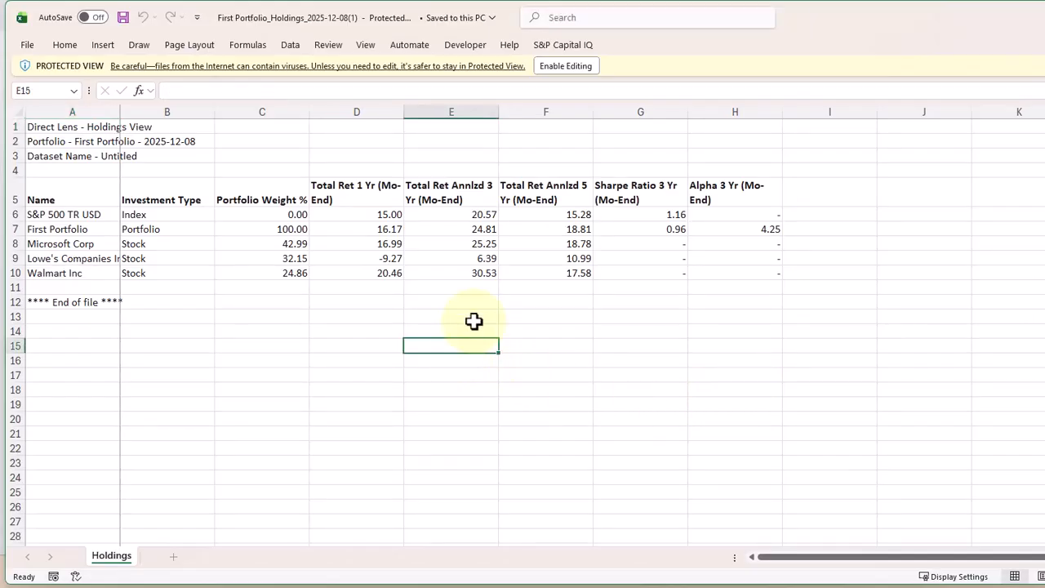
left_click(560, 71)
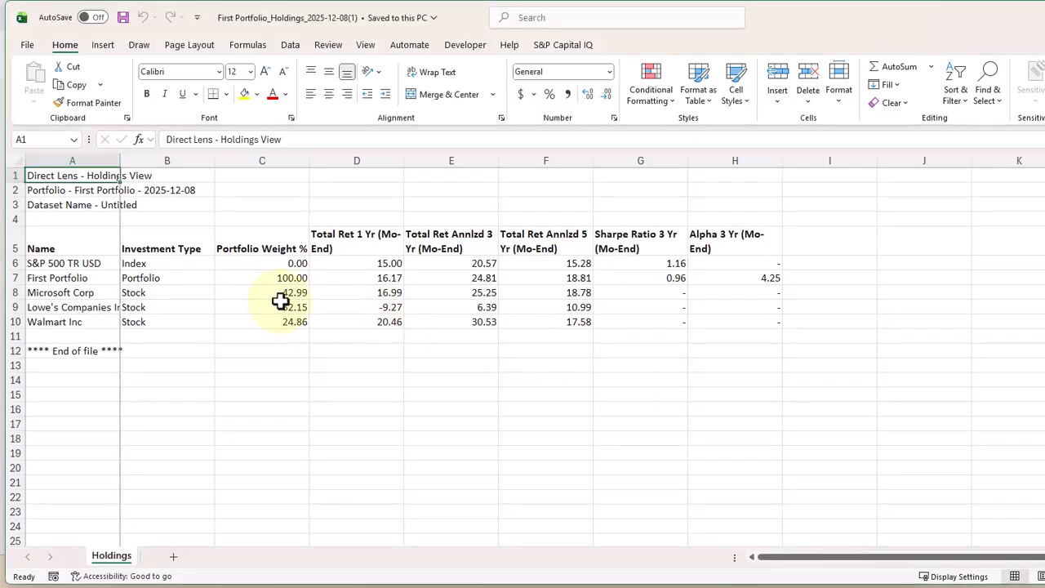
Compare First Portfolio with the S&P 500 TR USD on 1, 3 and 5 year total returns, and examine the portfolio's Sharpe ratio and alpha.
left_click(389, 263)
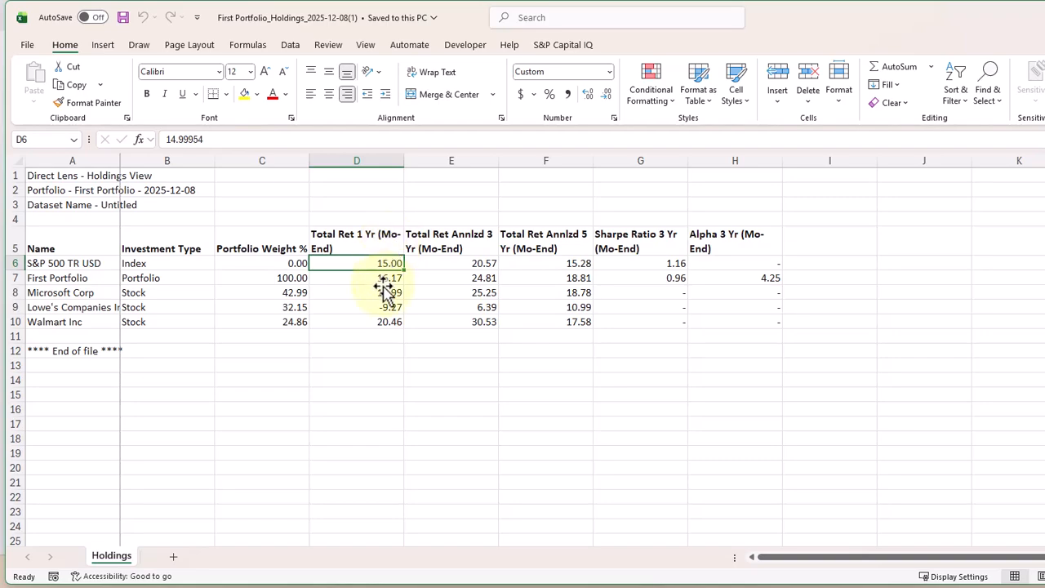
left_click(379, 278)
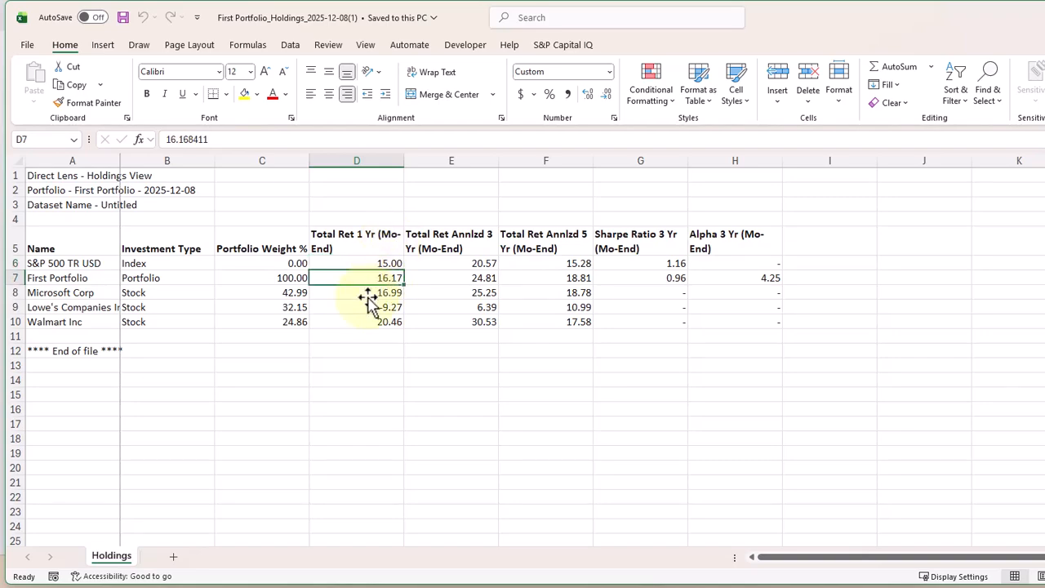
left_click(480, 278)
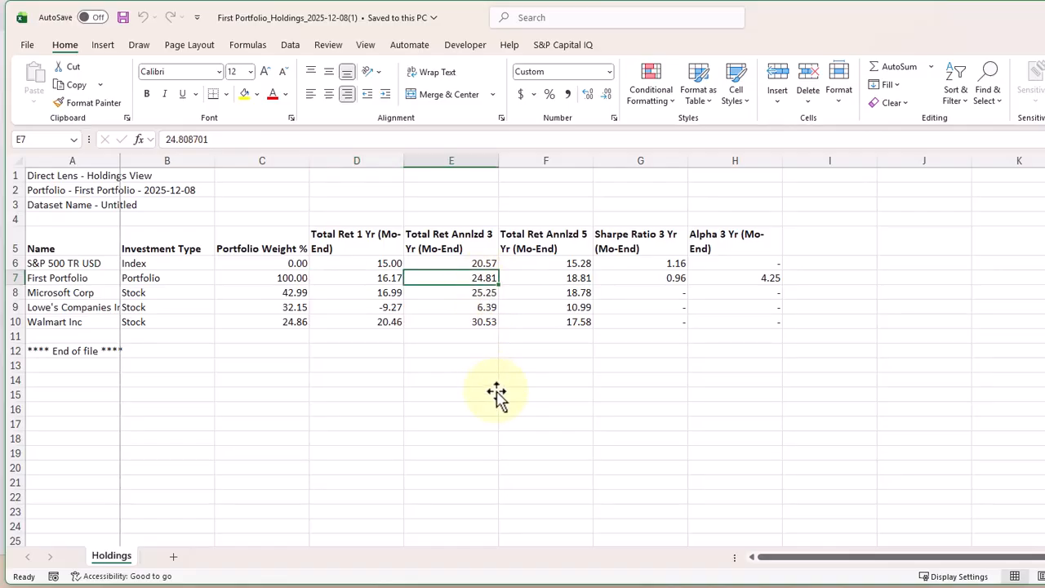
left_click(485, 264)
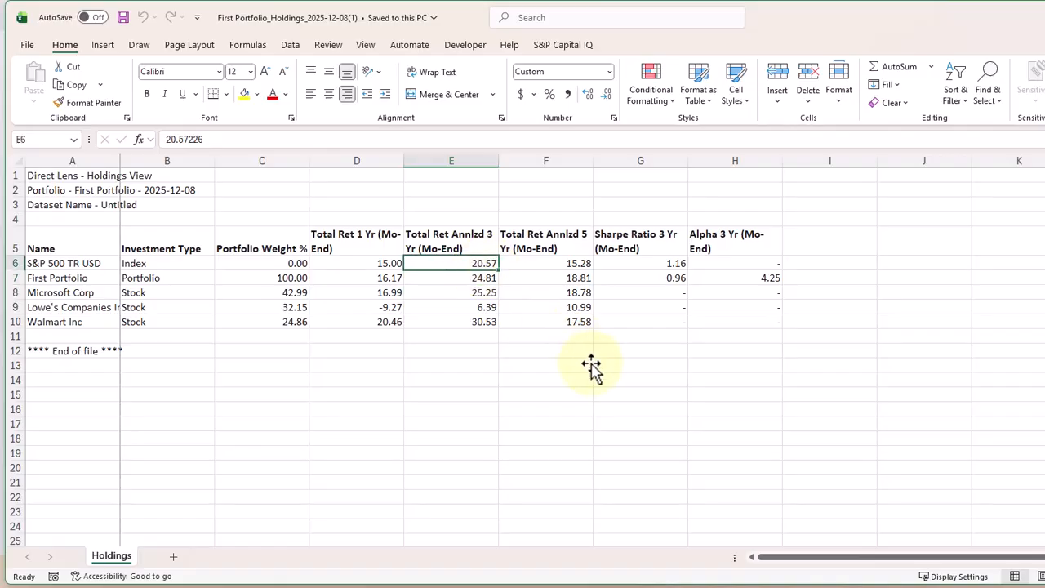
left_click(584, 278)
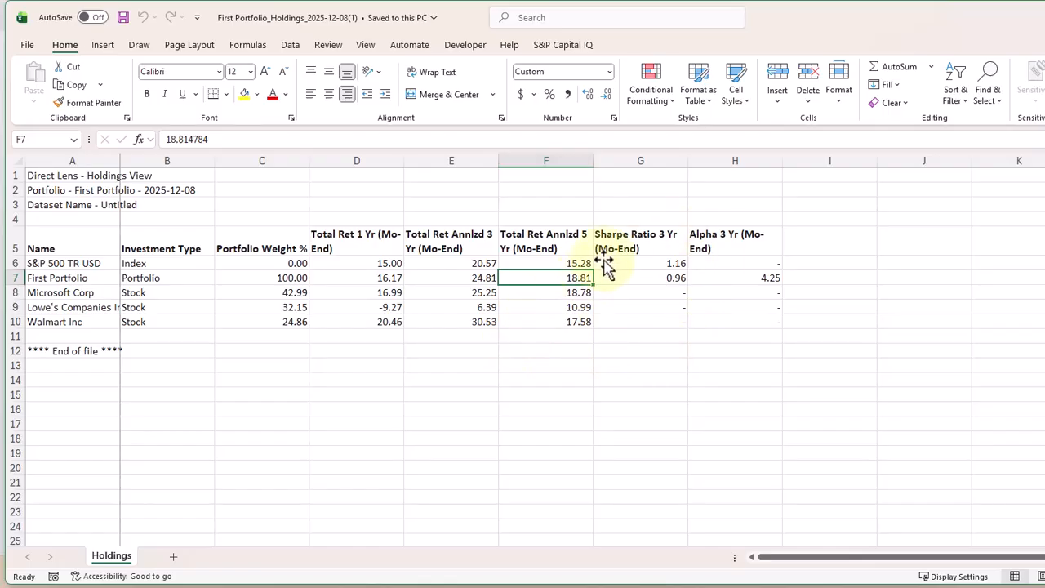
left_click(576, 263)
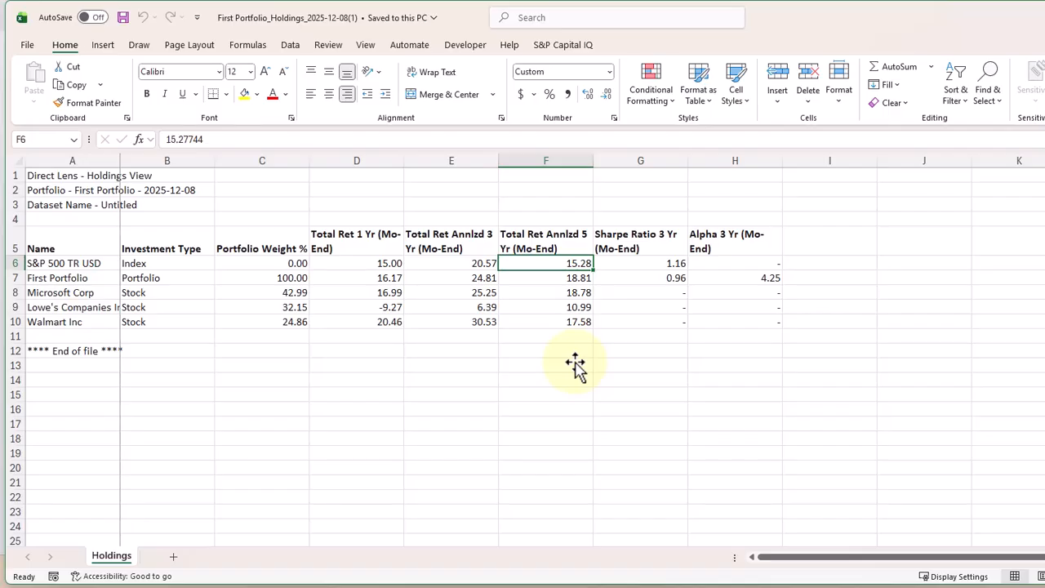
left_click(674, 281)
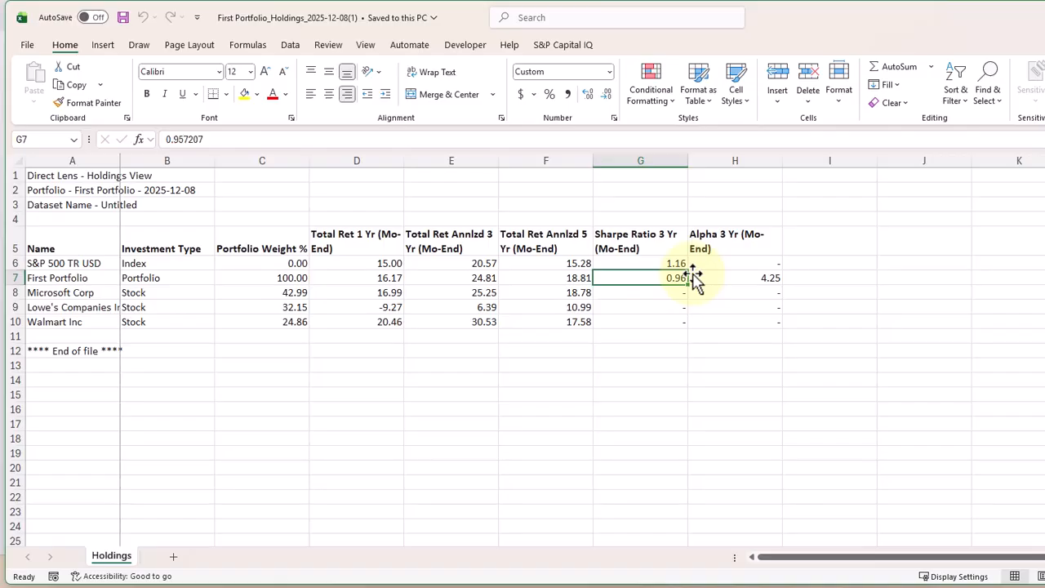
left_click(771, 281)
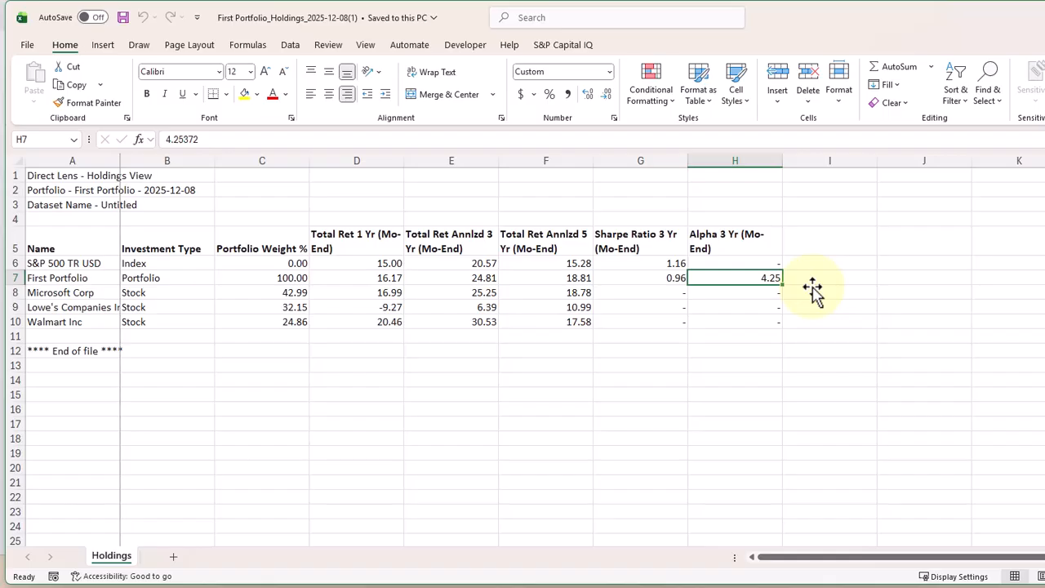